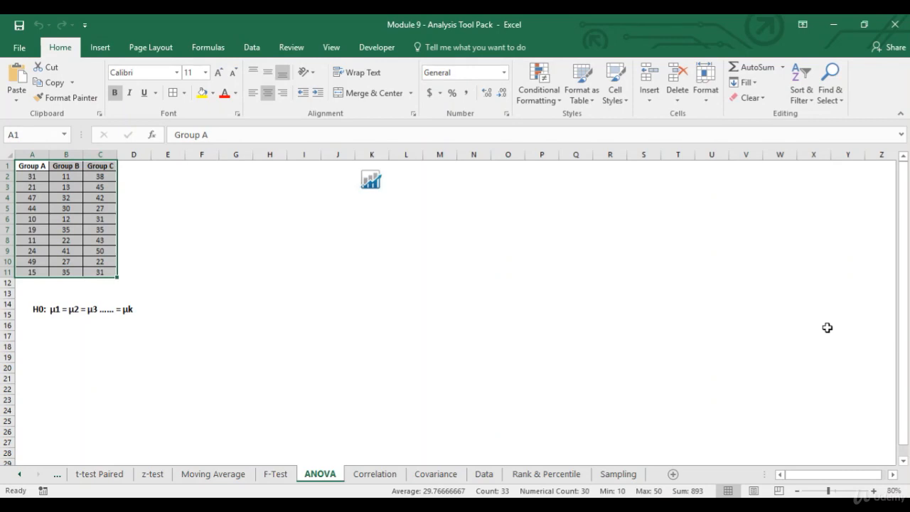
Step: Examine the Group A, Group B and Group C values and the null hypothesis statement beneath the table
{"action": "key", "text": "ctrl+Home"}
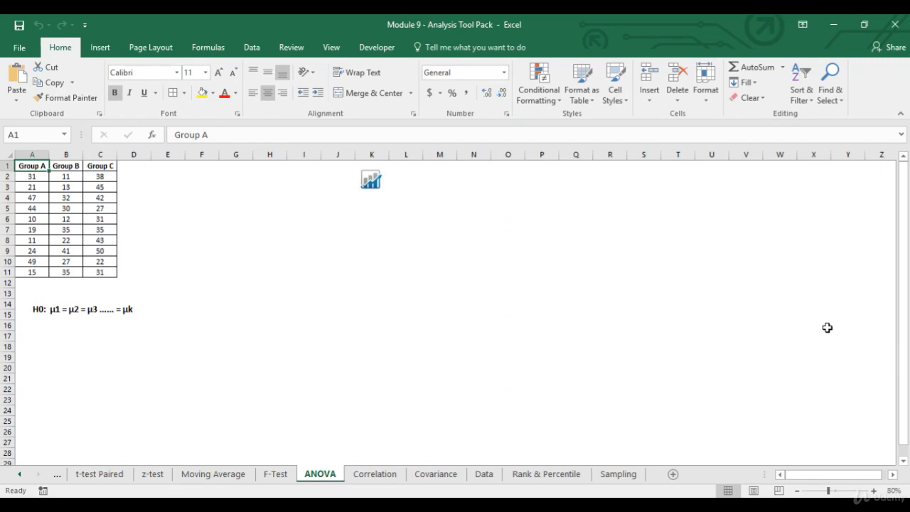
{"action": "key", "text": "Down"}
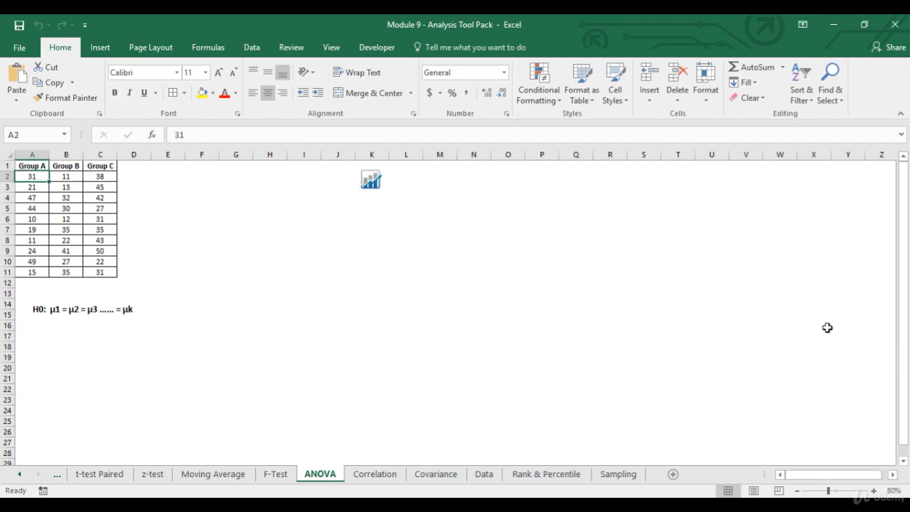
{"action": "key", "text": "Down"}
{"action": "key", "text": "Right"}
{"action": "key", "text": "Up"}
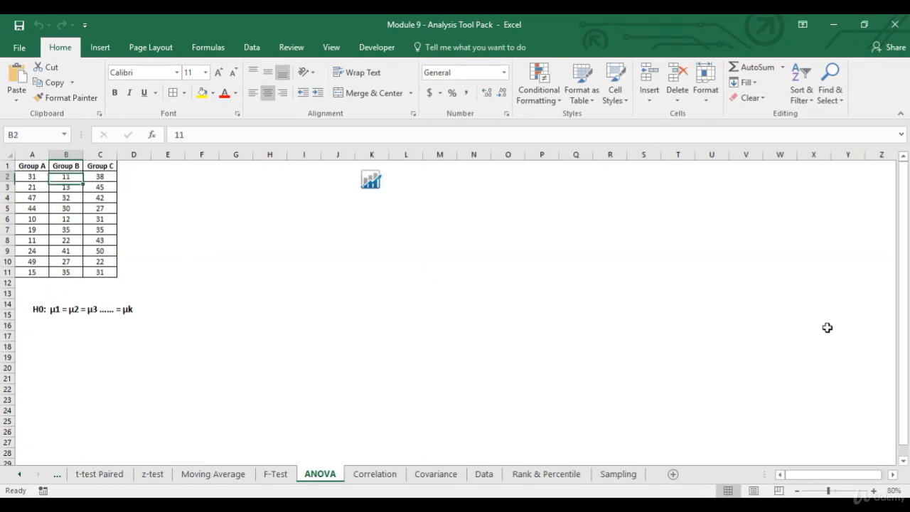
{"action": "key", "text": "Down"}
{"action": "key", "text": "Right"}
{"action": "key", "text": "Up"}
{"action": "key", "text": "Down"}
{"action": "key", "text": "Left"}
{"action": "key", "text": "ctrl+End"}
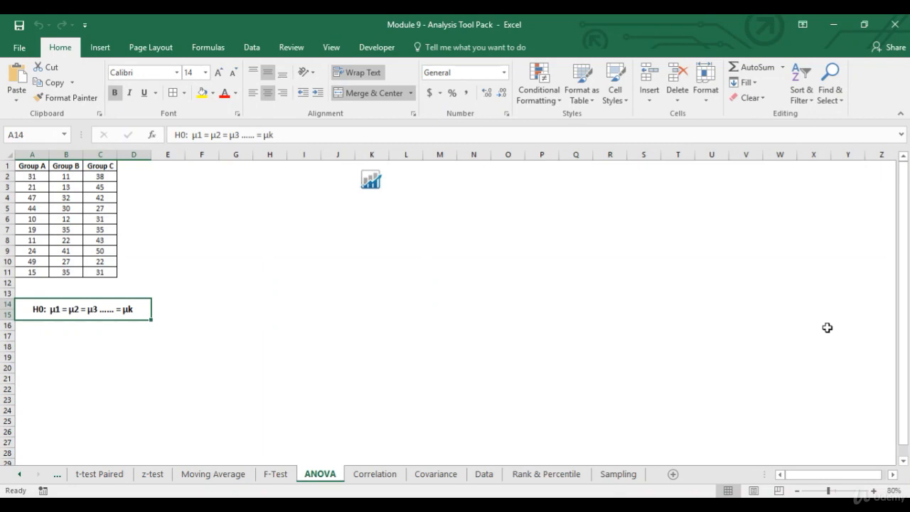
Step: Run Anova: Single Factor on A1:C11, grouped by columns with labels in the first row and alpha 0.05, outputting to a new worksheet
{"action": "left_click", "coordinate": [30, 167]}
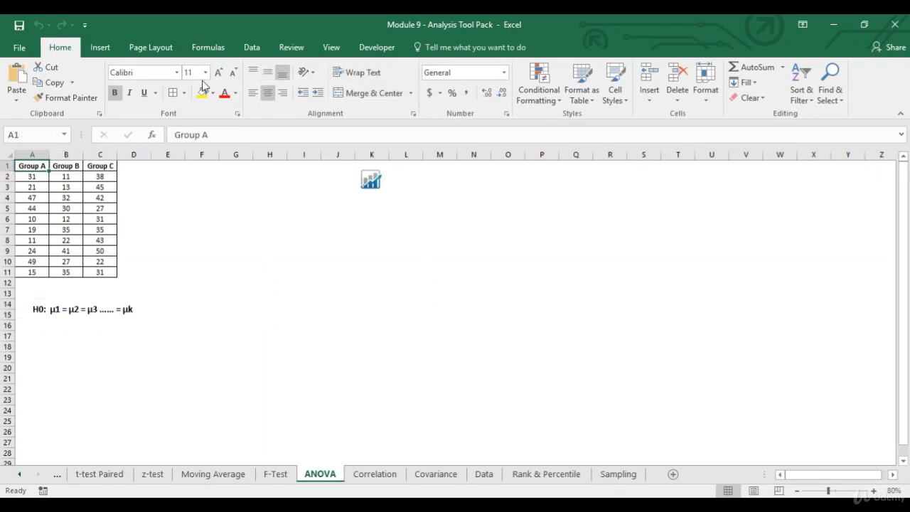
{"action": "left_click", "coordinate": [253, 47]}
{"action": "left_click", "coordinate": [762, 68]}
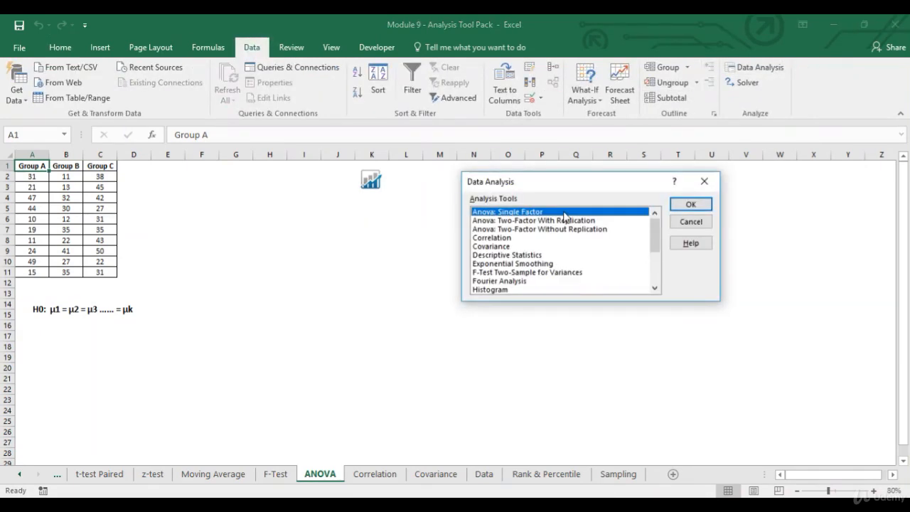
{"action": "left_click", "coordinate": [679, 205]}
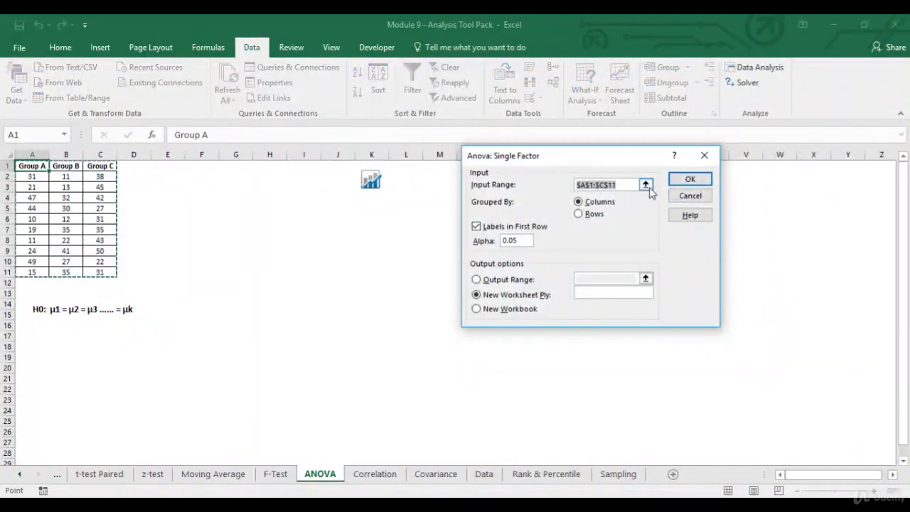
{"action": "left_click", "coordinate": [645, 184]}
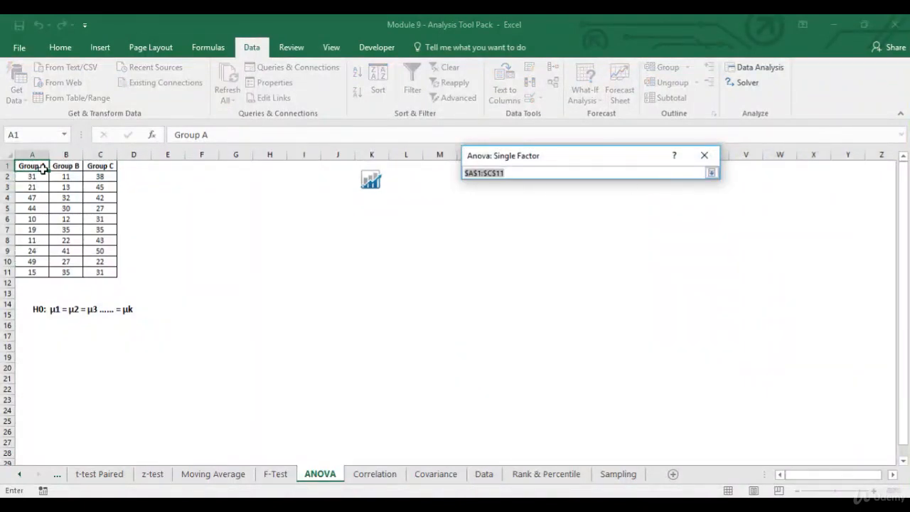
{"action": "left_click_drag", "start_coordinate": [42, 170], "coordinate": [98, 272]}
{"action": "left_click", "coordinate": [711, 173]}
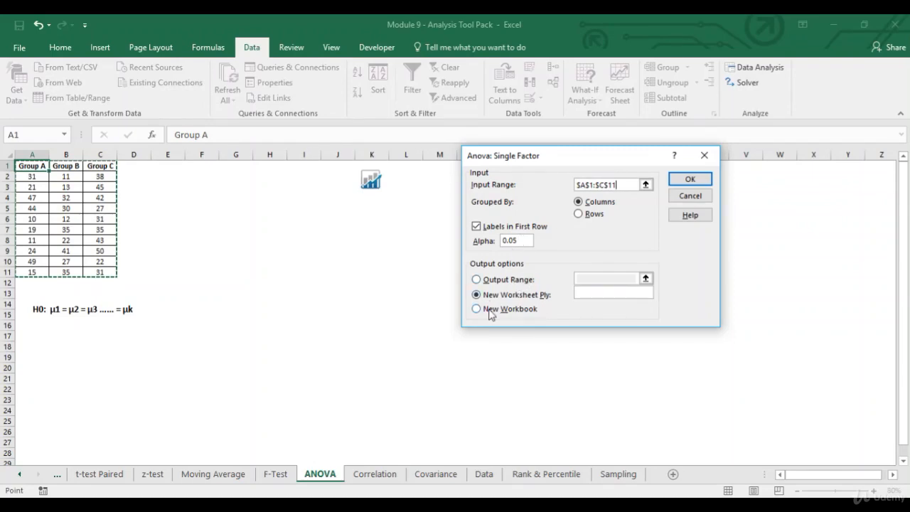
{"action": "left_click", "coordinate": [689, 180]}
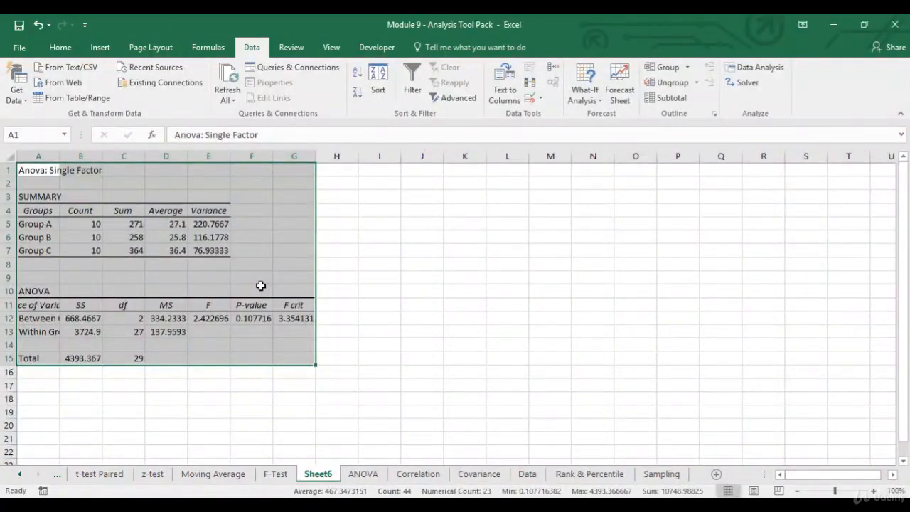
Step: Hide the gridlines on the ANOVA results sheet and center the contents of columns B through G
{"action": "left_click", "coordinate": [331, 47]}
{"action": "left_click", "coordinate": [147, 92]}
{"action": "left_click_drag", "start_coordinate": [98, 156], "coordinate": [278, 174]}
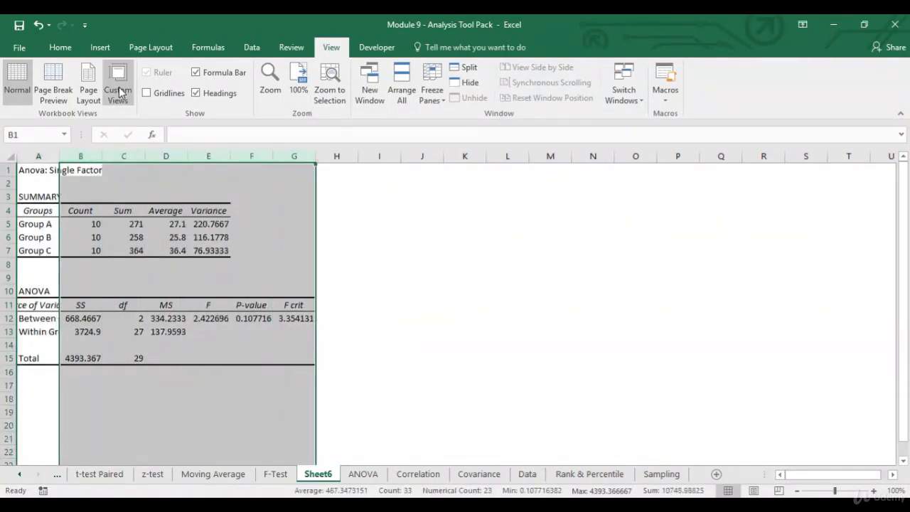
{"action": "left_click", "coordinate": [73, 53]}
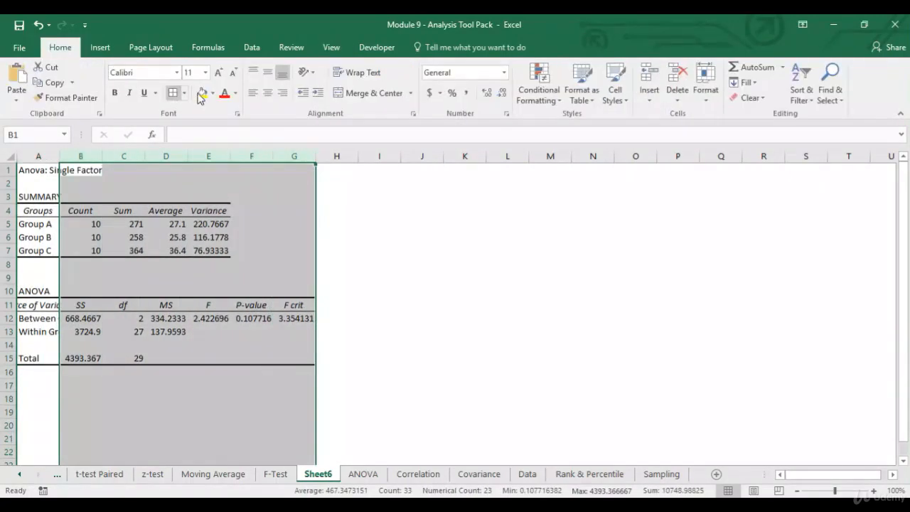
{"action": "left_click", "coordinate": [268, 92]}
Step: Apply all borders to A4:E7 and B11:G15, and widen column A to fit the Source of Variation labels
{"action": "left_click_drag", "start_coordinate": [53, 210], "coordinate": [226, 254]}
{"action": "left_click", "coordinate": [172, 95]}
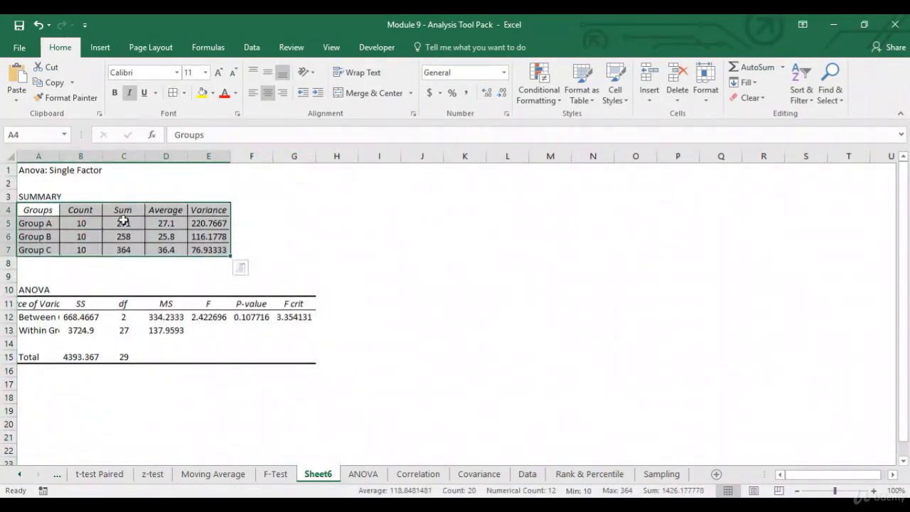
{"action": "left_click_drag", "start_coordinate": [78, 302], "coordinate": [294, 364]}
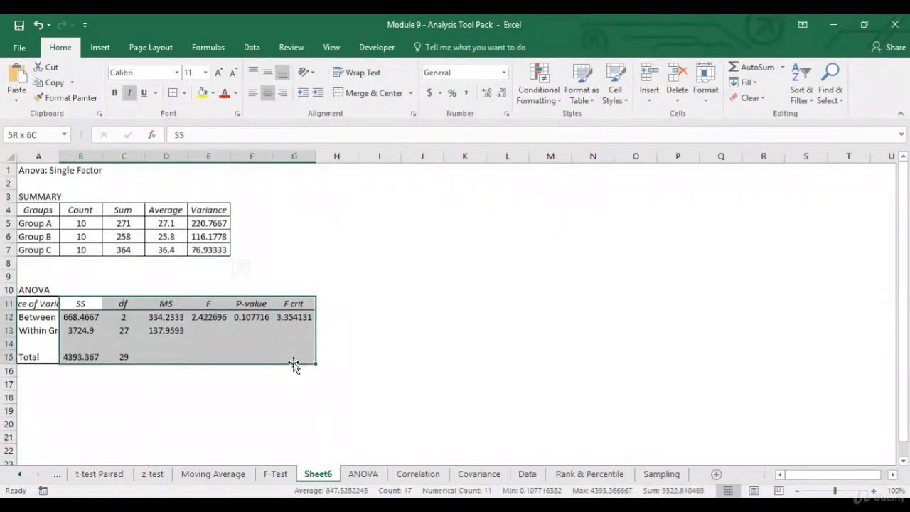
{"action": "left_click", "coordinate": [173, 93]}
{"action": "left_click", "coordinate": [49, 200]}
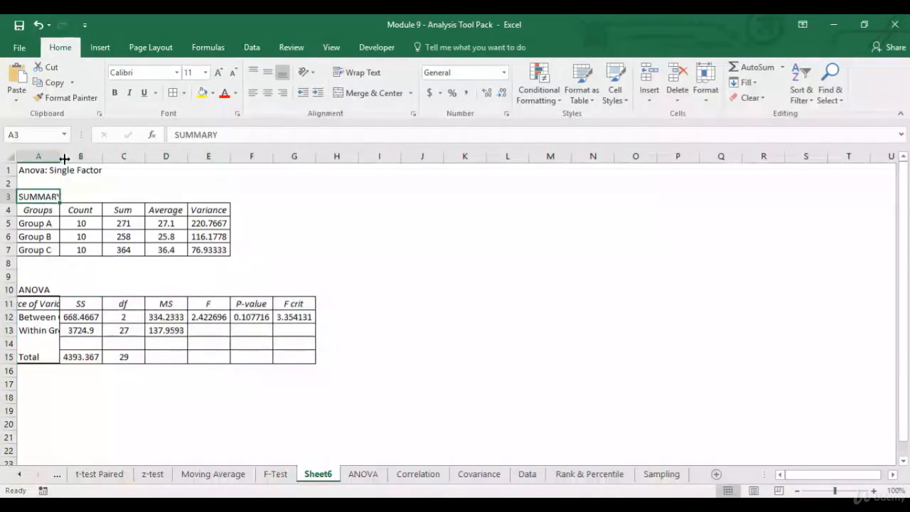
{"action": "left_click_drag", "start_coordinate": [60, 156], "coordinate": [116, 156]}
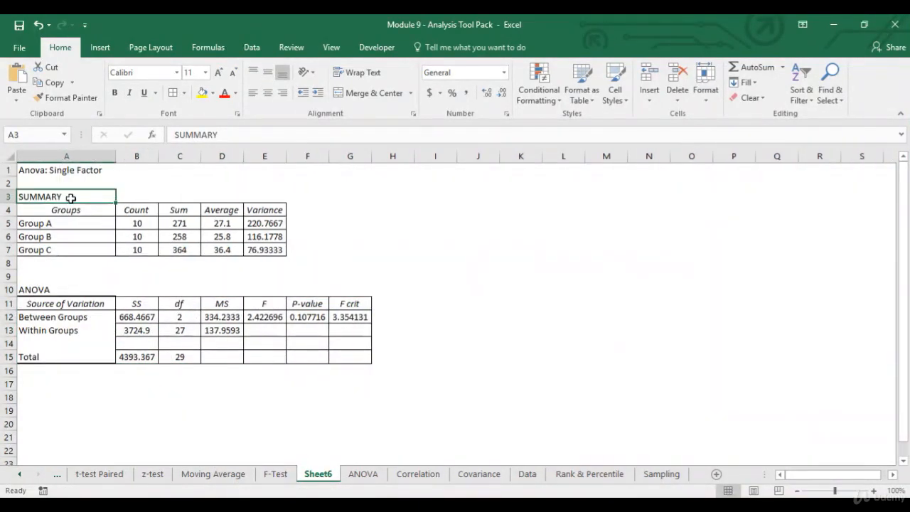
Step: Review Group A's count, sum, average and variance in the SUMMARY table
{"action": "left_click", "coordinate": [139, 225]}
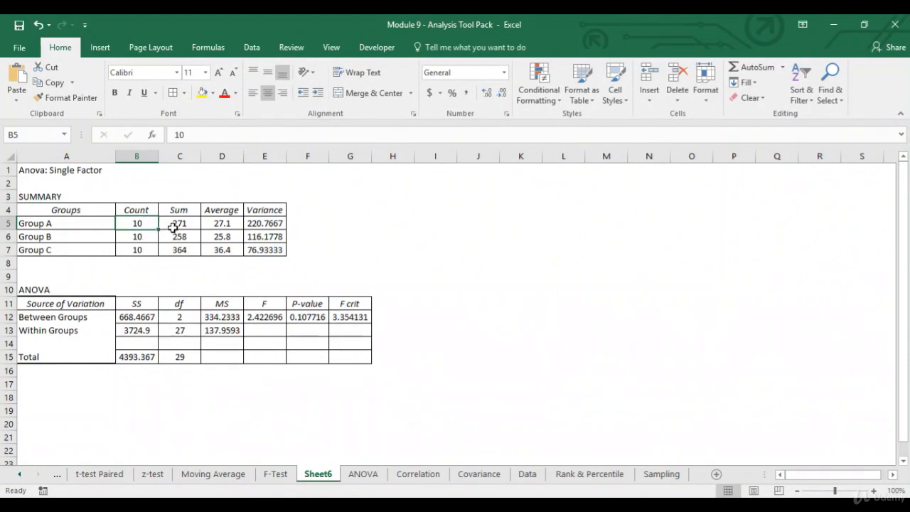
{"action": "left_click", "coordinate": [171, 226]}
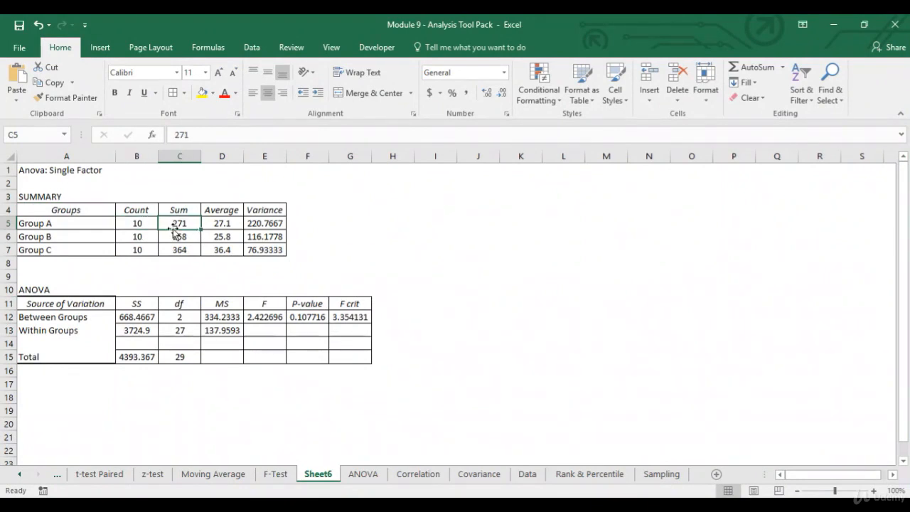
{"action": "left_click", "coordinate": [232, 222]}
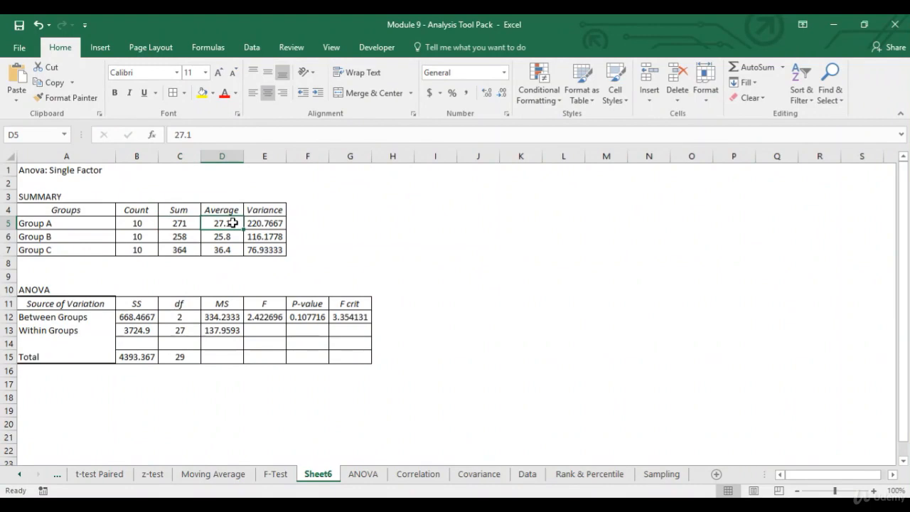
{"action": "left_click", "coordinate": [282, 223]}
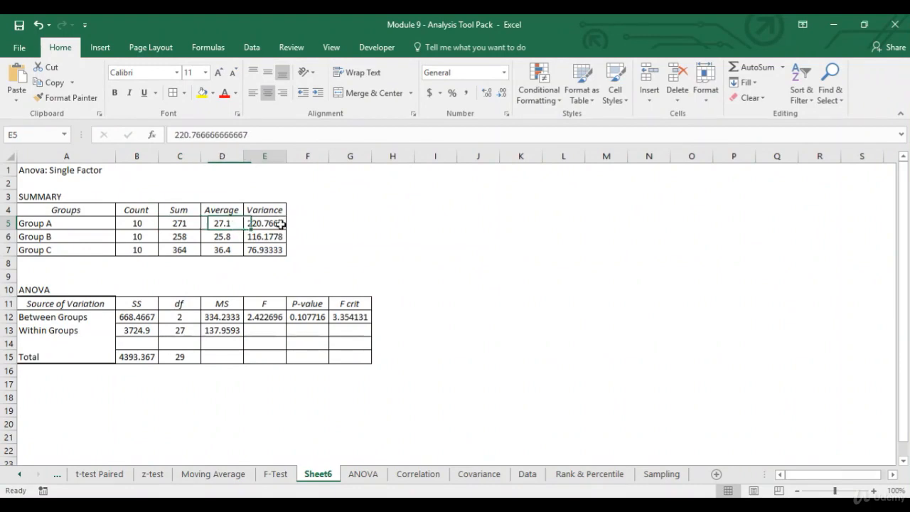
Step: Examine the sources of variation, sums of squares and degrees of freedom in the ANOVA table
{"action": "left_click", "coordinate": [59, 292]}
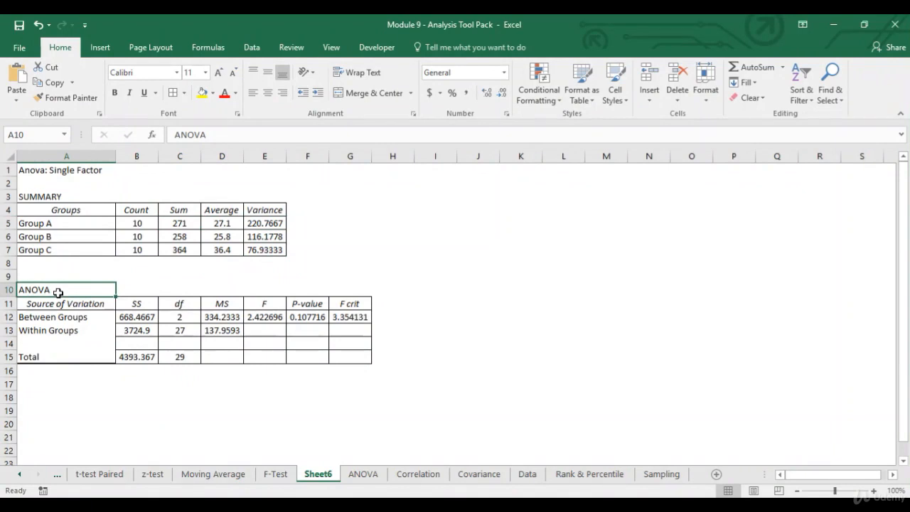
{"action": "key", "text": "Down"}
{"action": "key", "text": "Down"}
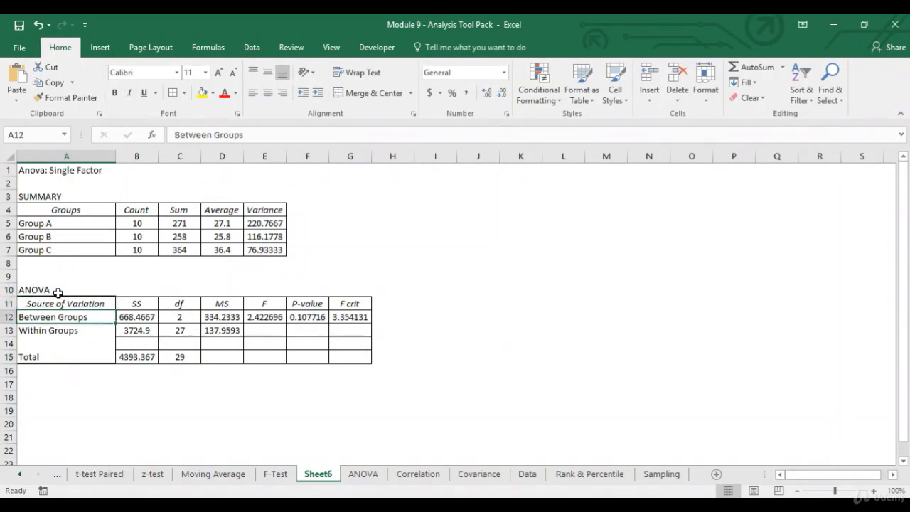
{"action": "key", "text": "Right"}
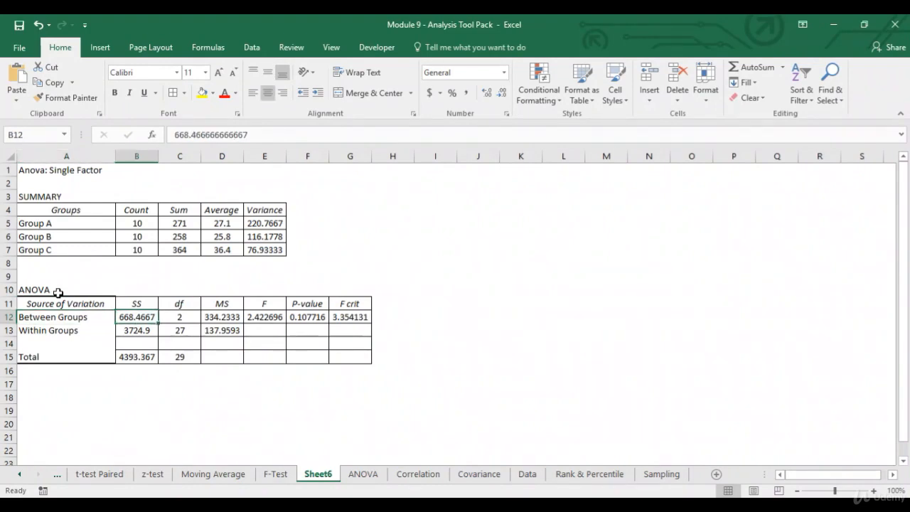
{"action": "key", "text": "Down"}
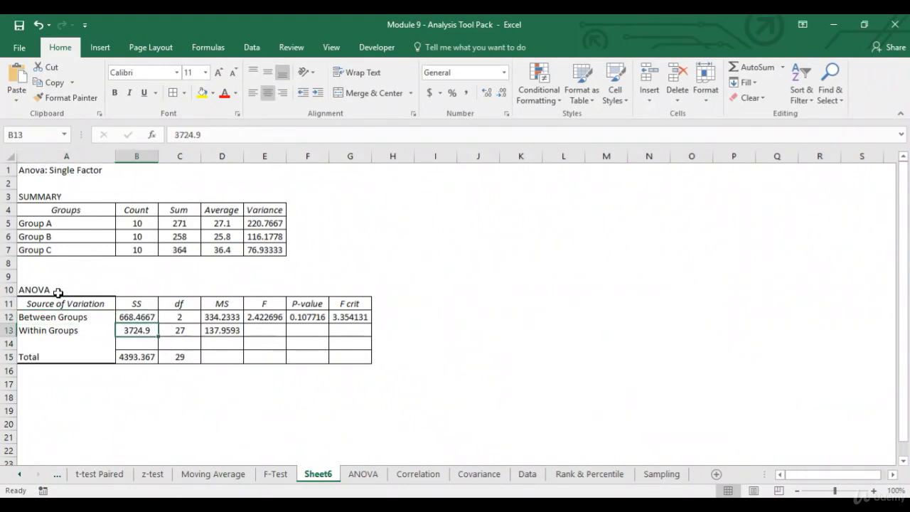
{"action": "key", "text": "Up"}
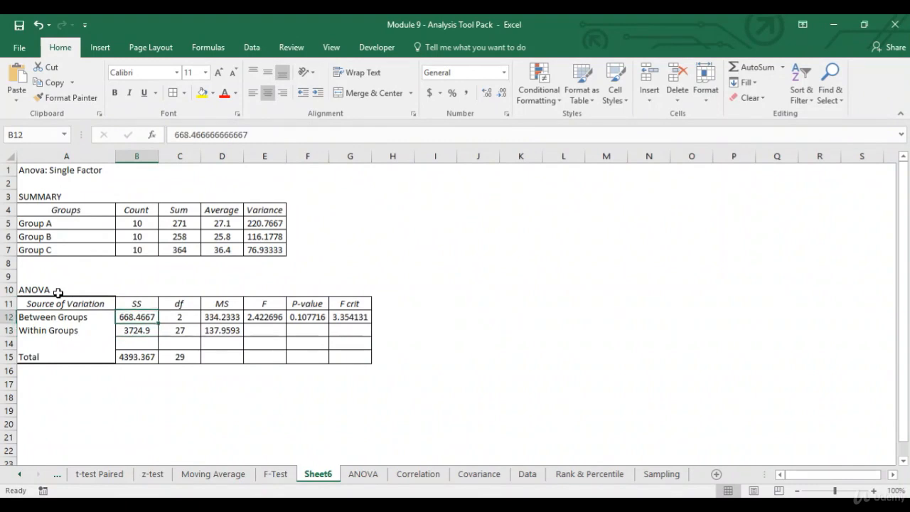
{"action": "key", "text": "Right"}
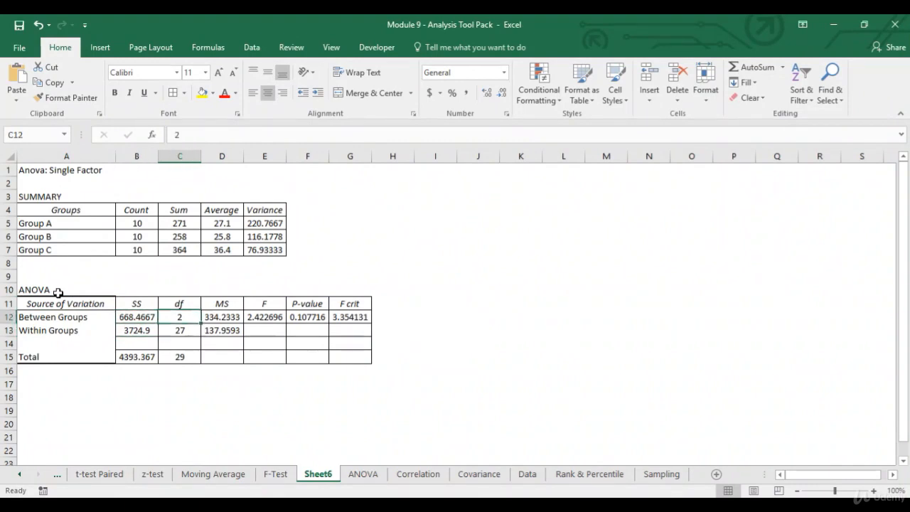
{"action": "key", "text": "Down"}
{"action": "key", "text": "Down"}
{"action": "key", "text": "Down"}
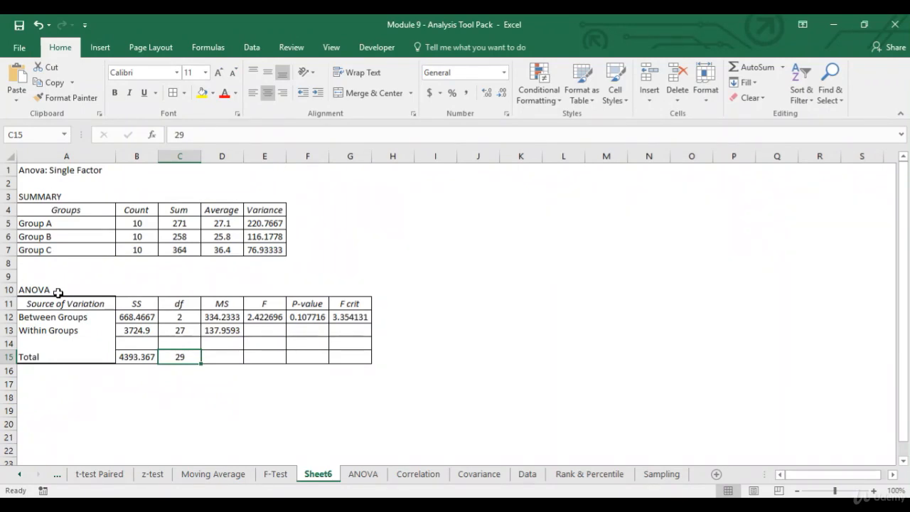
{"action": "key", "text": "Up"}
{"action": "key", "text": "Up"}
{"action": "key", "text": "Up"}
{"action": "key", "text": "Up"}
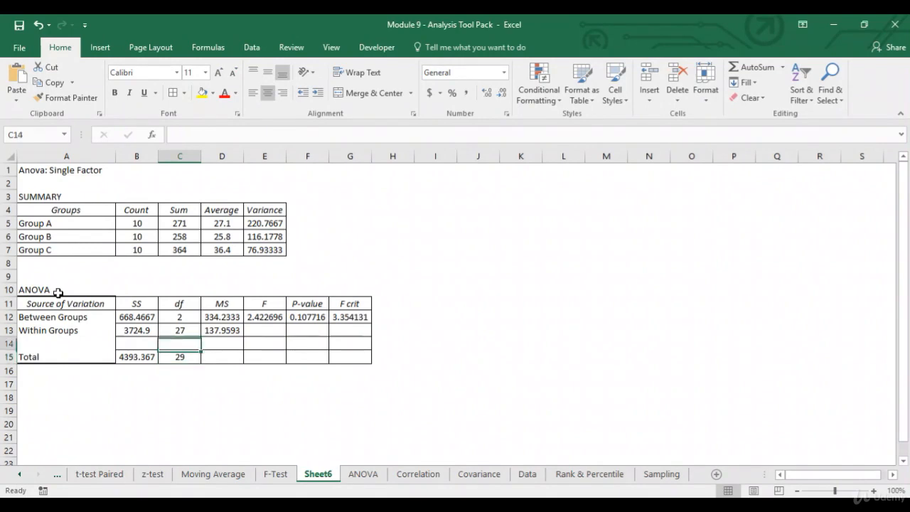
Step: Examine the MS values for Between Groups and Within Groups alongside their SS and df values
{"action": "key", "text": "Right"}
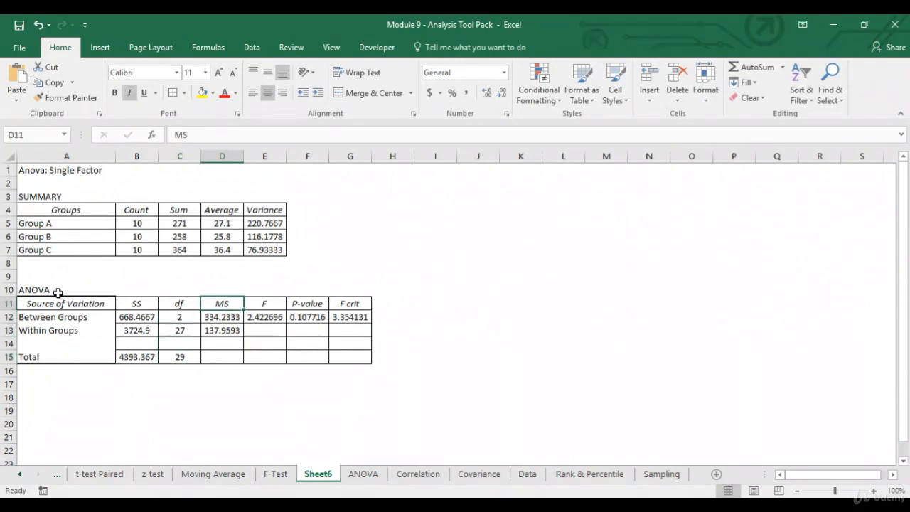
{"action": "key", "text": "Down"}
{"action": "key", "text": "Left"}
{"action": "key", "text": "Left"}
{"action": "key", "text": "Right"}
{"action": "key", "text": "Right"}
{"action": "key", "text": "Right"}
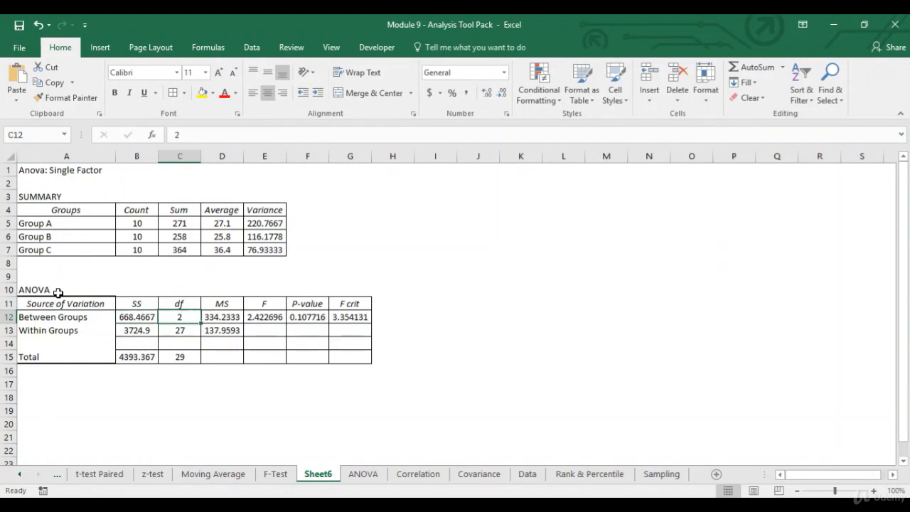
{"action": "key", "text": "Up"}
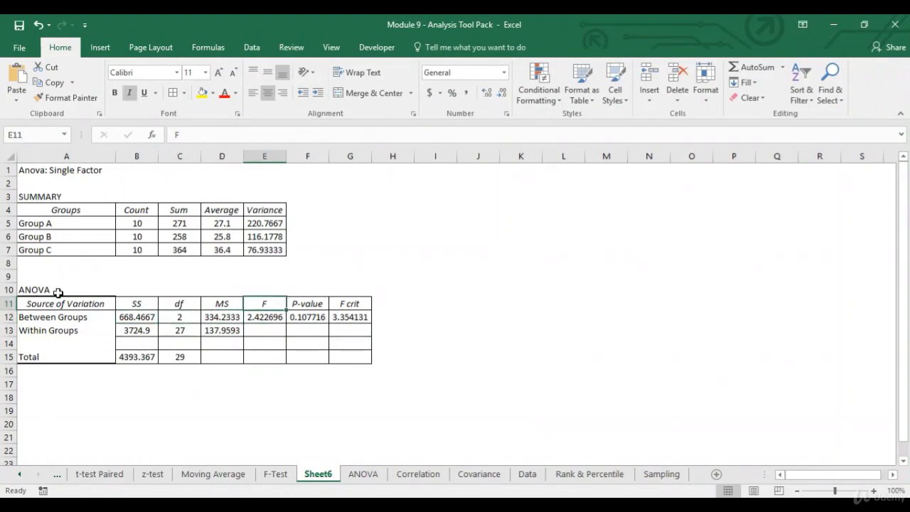
{"action": "key", "text": "Left"}
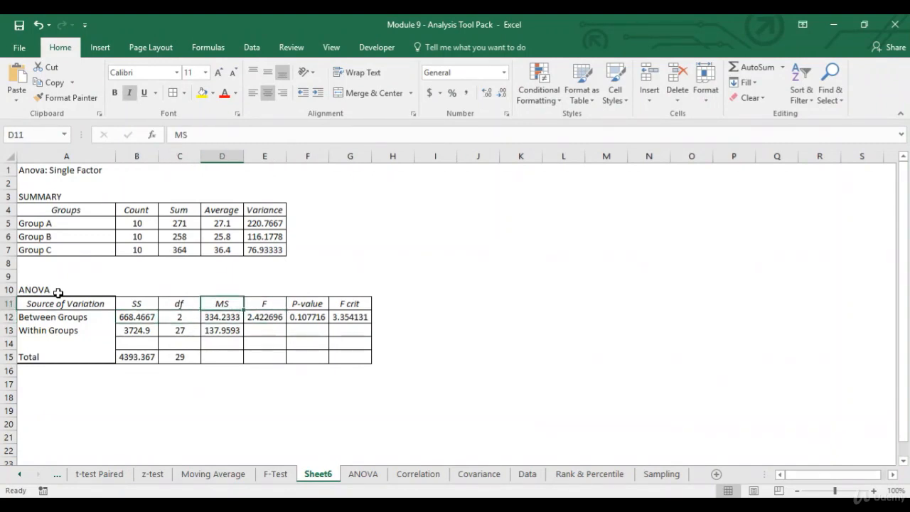
{"action": "key", "text": "Down"}
{"action": "key", "text": "Down"}
{"action": "key", "text": "Up"}
Step: Compare the F statistic with the P-value and F crit in the Between Groups row
{"action": "key", "text": "Right"}
{"action": "key", "text": "Right"}
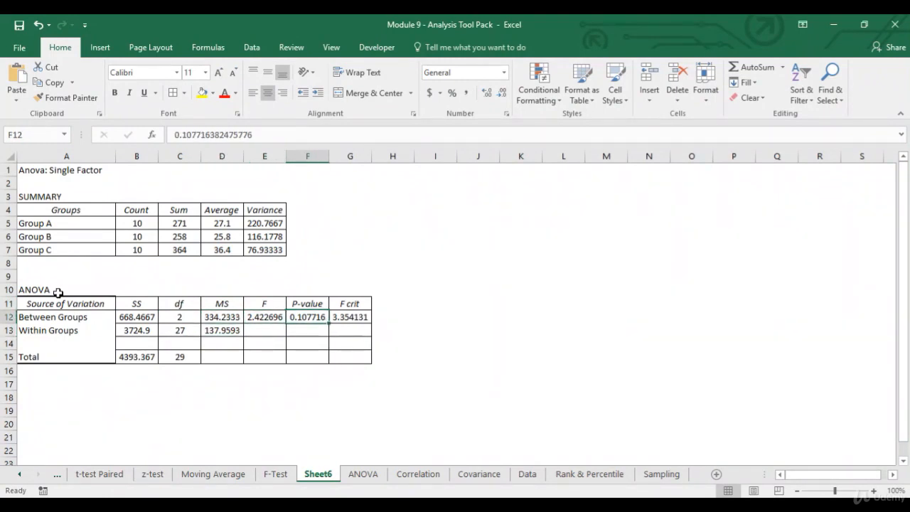
{"action": "key", "text": "Right"}
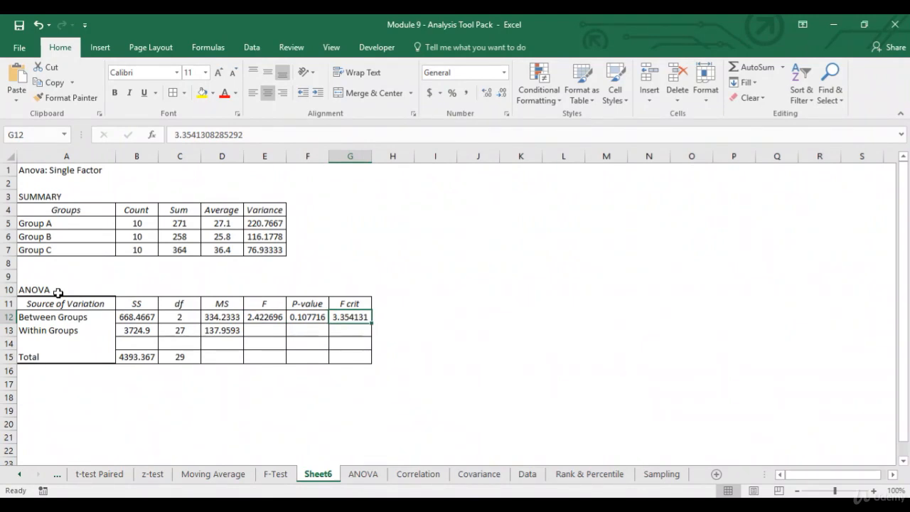
{"action": "key", "text": "Left"}
{"action": "key", "text": "Left"}
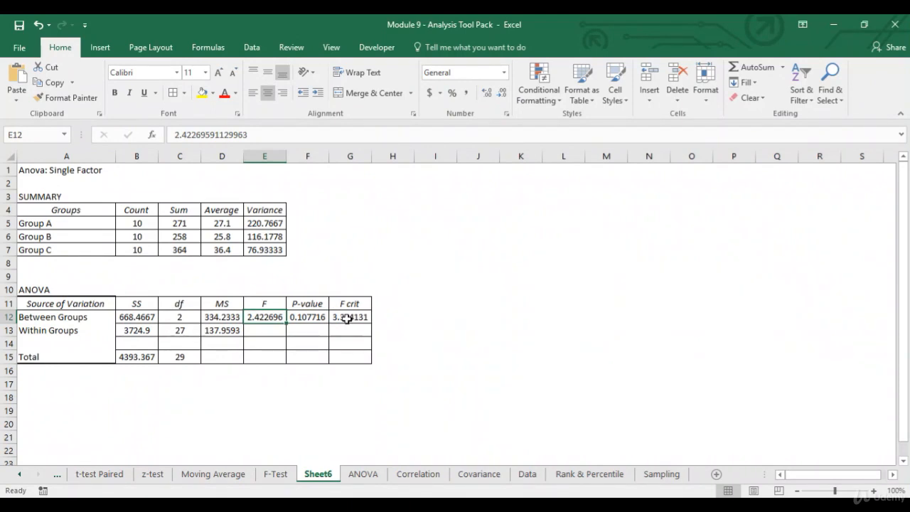
Step: Highlight the F and F crit values in the Between Groups row in yellow and check the P-value against the ANOVA sheet's null hypothesis
{"action": "left_click", "coordinate": [346, 319], "text": "ctrl"}
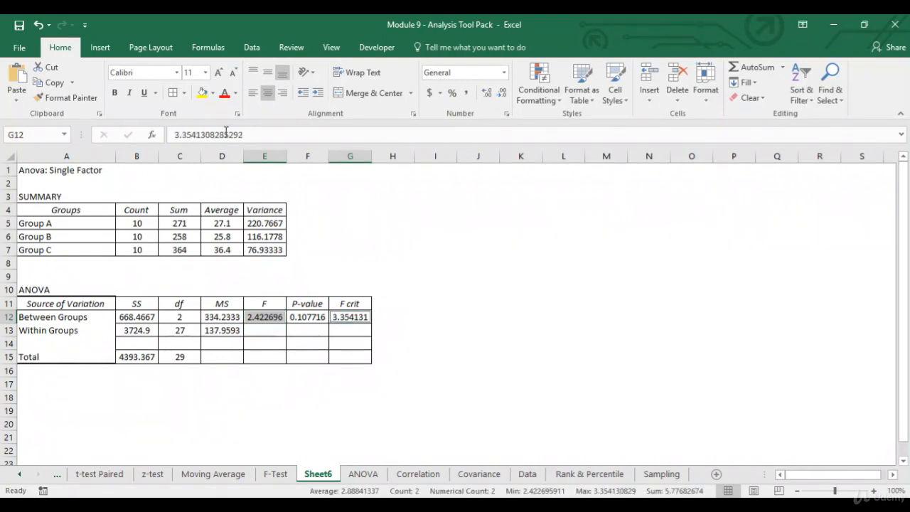
{"action": "left_click", "coordinate": [202, 94]}
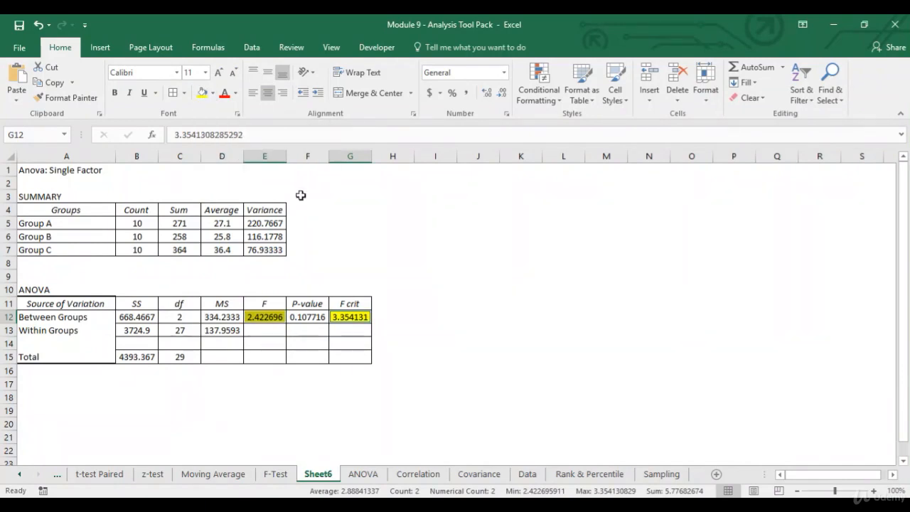
{"action": "left_click", "coordinate": [209, 385]}
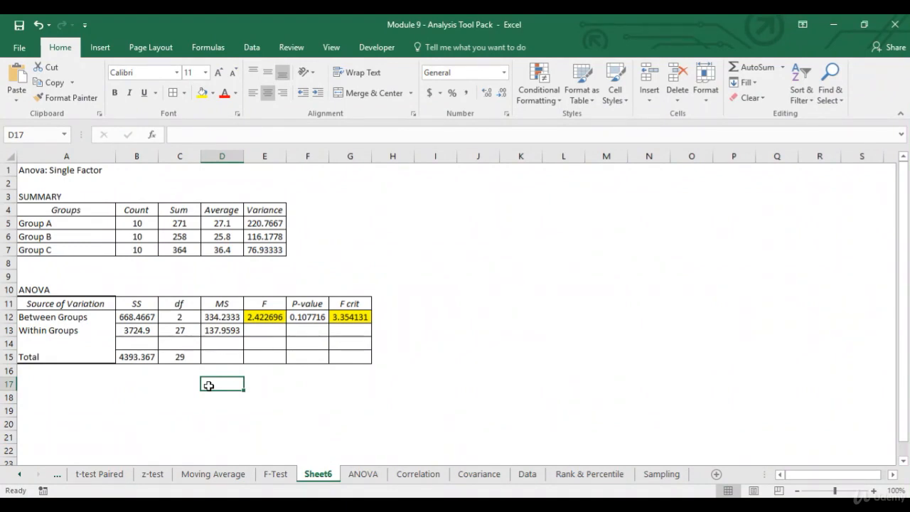
{"action": "left_click", "coordinate": [311, 319]}
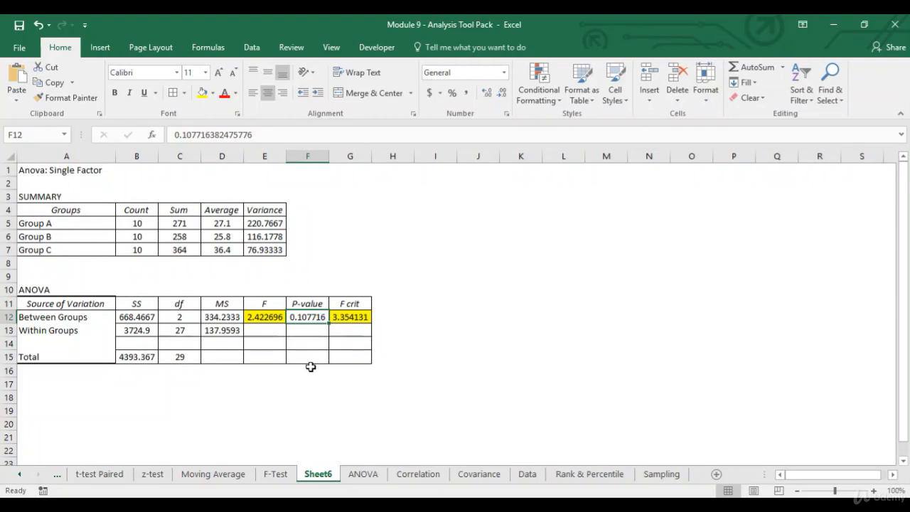
{"action": "key", "text": "ctrl+Page_Down"}
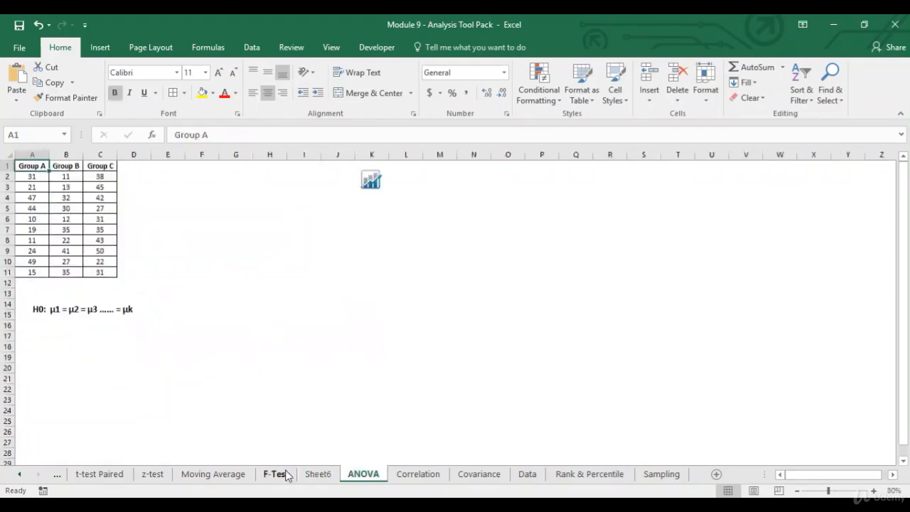
Step: Go to the F-Test sheet and start the F-Test Two-Sample for Variances analysis
{"action": "left_click", "coordinate": [272, 475]}
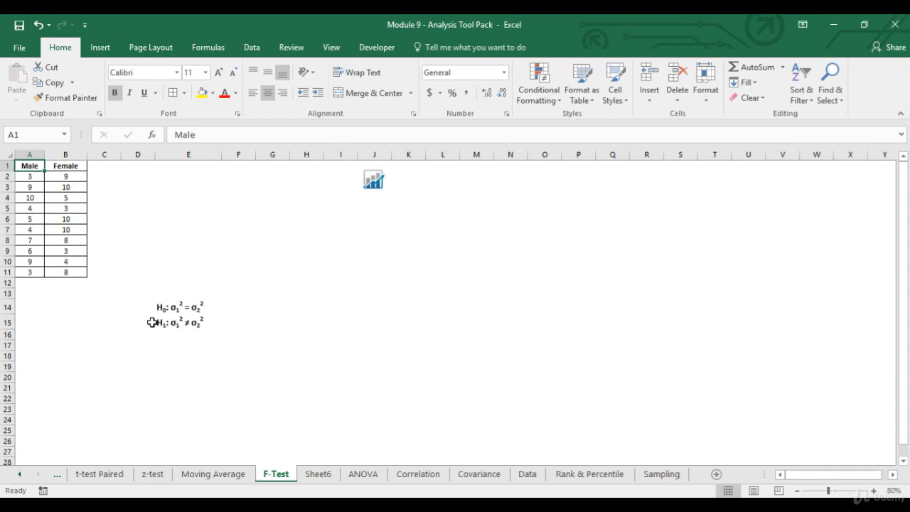
{"action": "key", "text": "Return"}
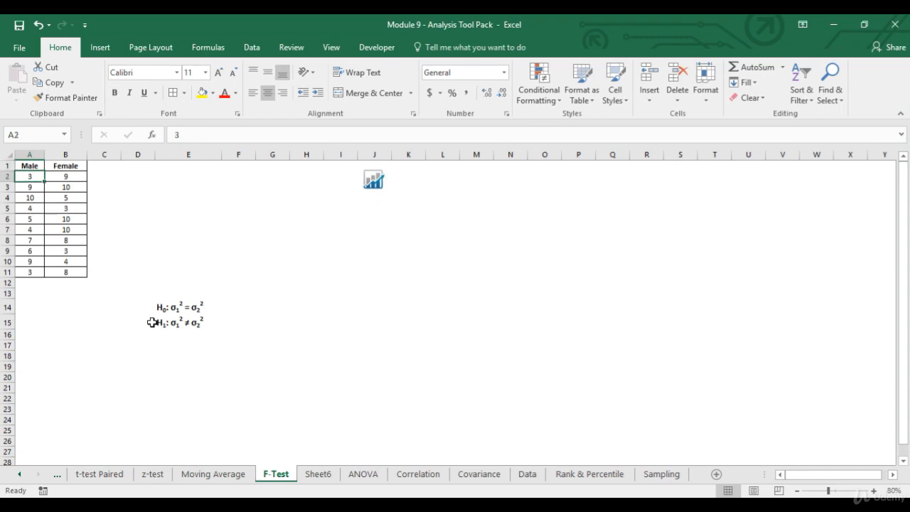
{"action": "key", "text": "Up"}
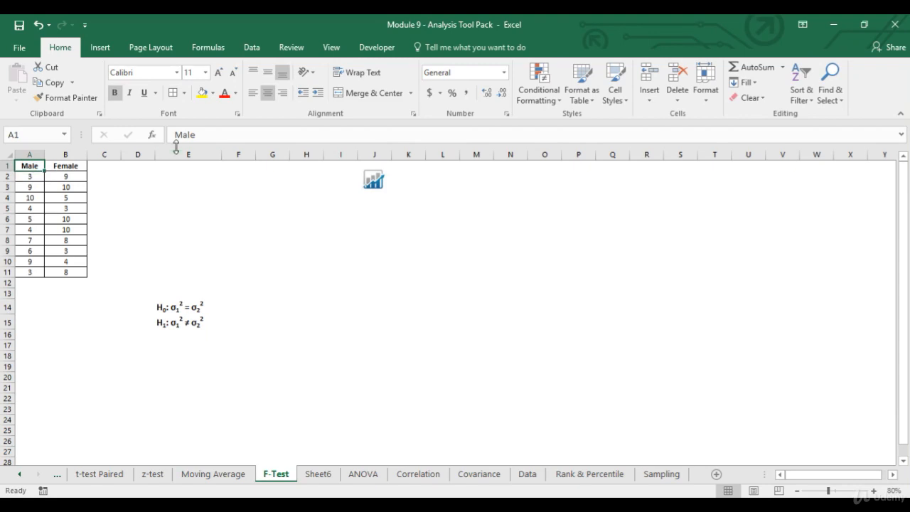
{"action": "left_click", "coordinate": [252, 47]}
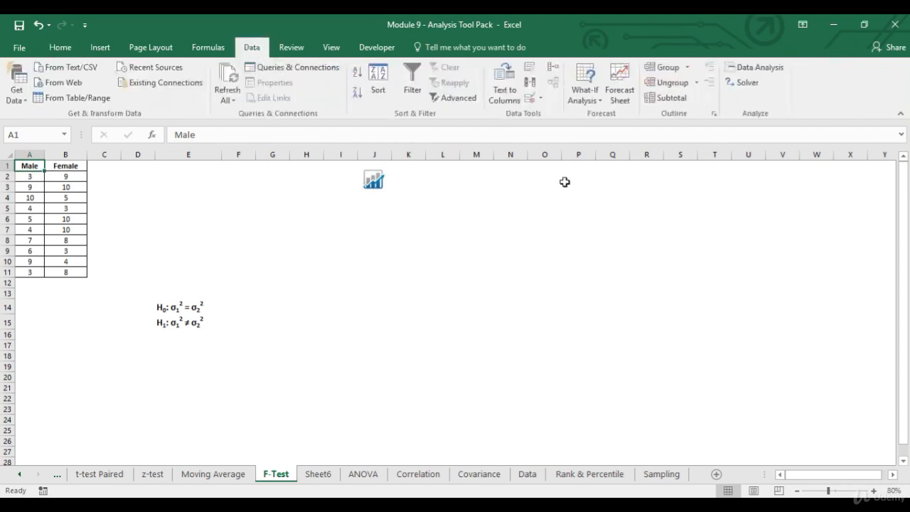
{"action": "left_click", "coordinate": [757, 66]}
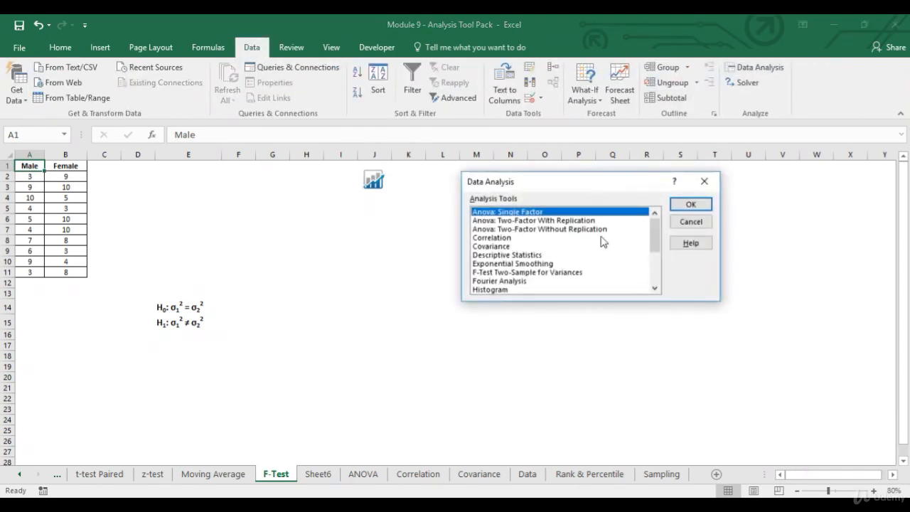
{"action": "left_click", "coordinate": [574, 275]}
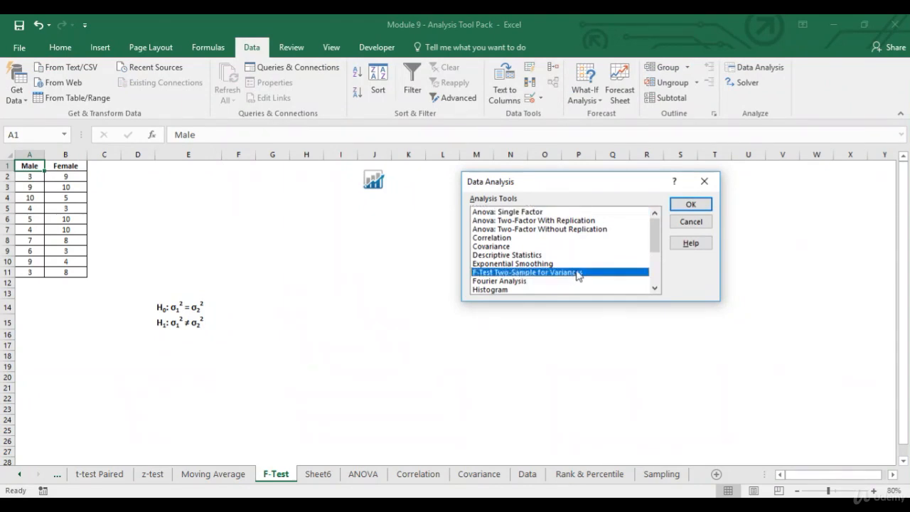
{"action": "left_click", "coordinate": [699, 206]}
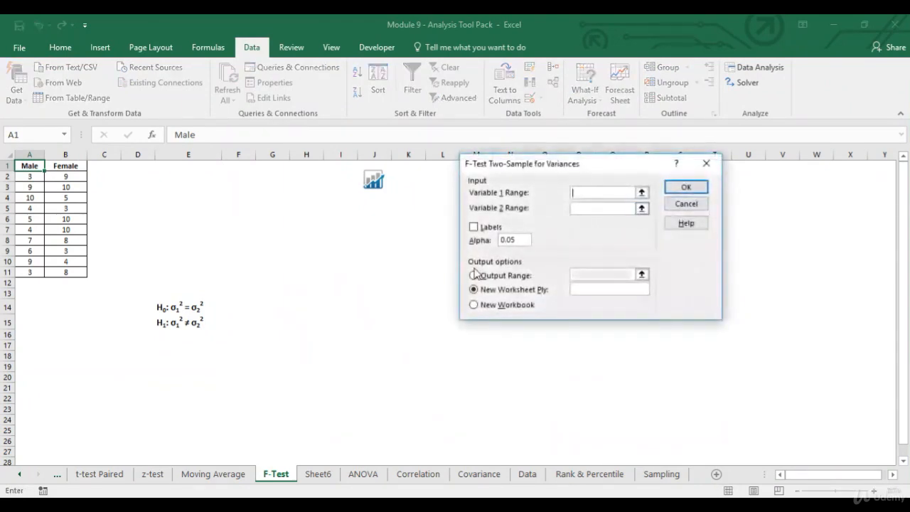
Step: Run the F-test with A1:A11 (Male) as Variable 1 and B1:B11 (Female) as Variable 2, labels included, with output on a new worksheet
{"action": "left_click", "coordinate": [642, 192]}
{"action": "left_click_drag", "start_coordinate": [32, 166], "coordinate": [29, 268]}
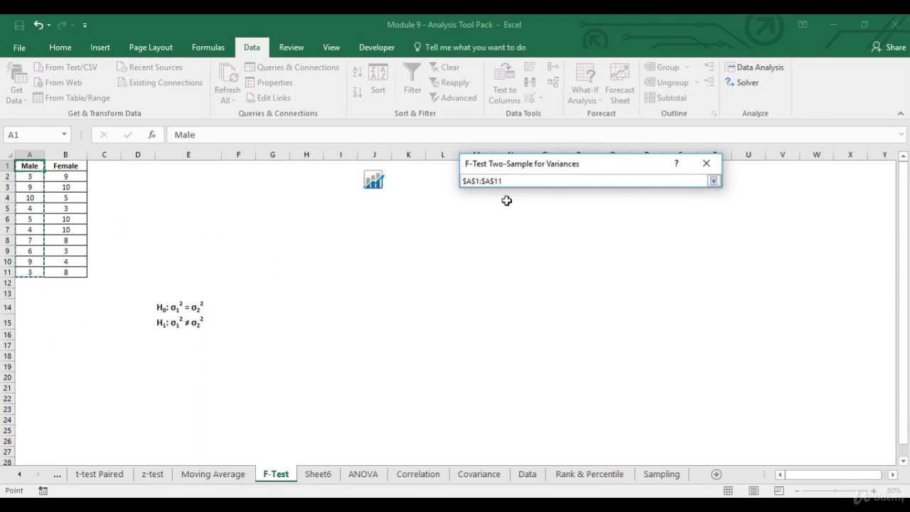
{"action": "left_click", "coordinate": [713, 181]}
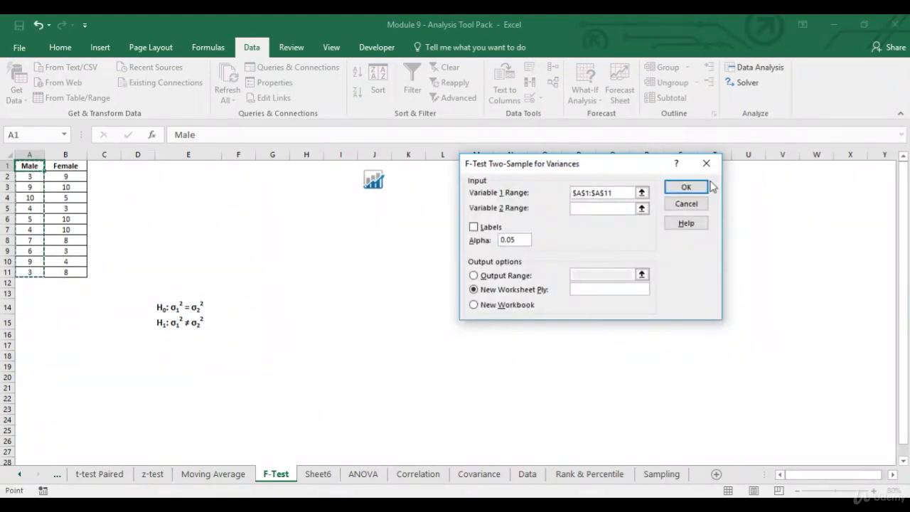
{"action": "left_click", "coordinate": [642, 207]}
{"action": "left_click_drag", "start_coordinate": [83, 168], "coordinate": [68, 273]}
{"action": "left_click", "coordinate": [713, 181]}
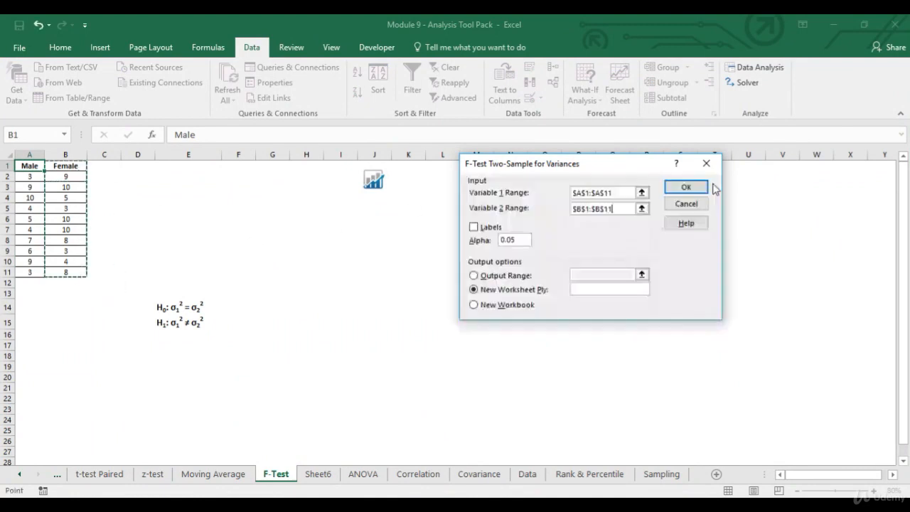
{"action": "left_click", "coordinate": [474, 228]}
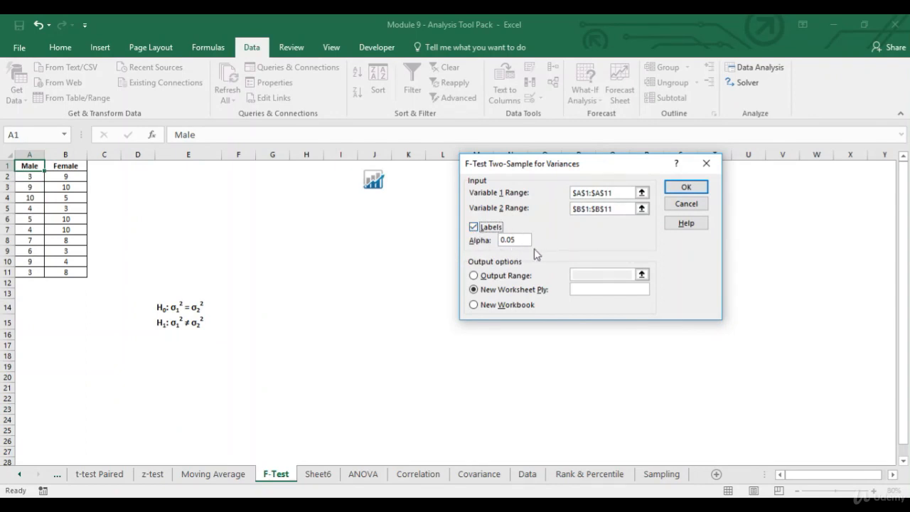
{"action": "left_click", "coordinate": [687, 187]}
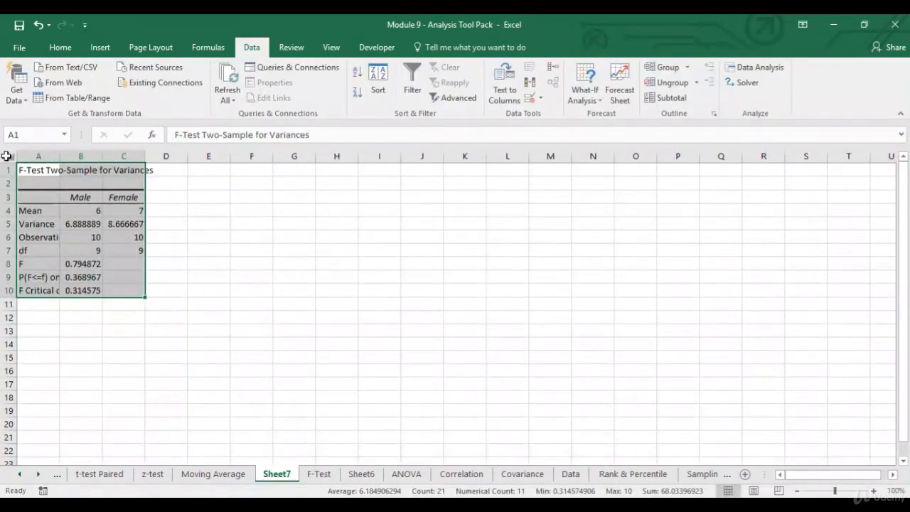
Step: Autofit all column widths on the F-test output sheet
{"action": "left_click", "coordinate": [5, 155]}
{"action": "double_click", "coordinate": [59, 155]}
{"action": "left_click", "coordinate": [48, 171]}
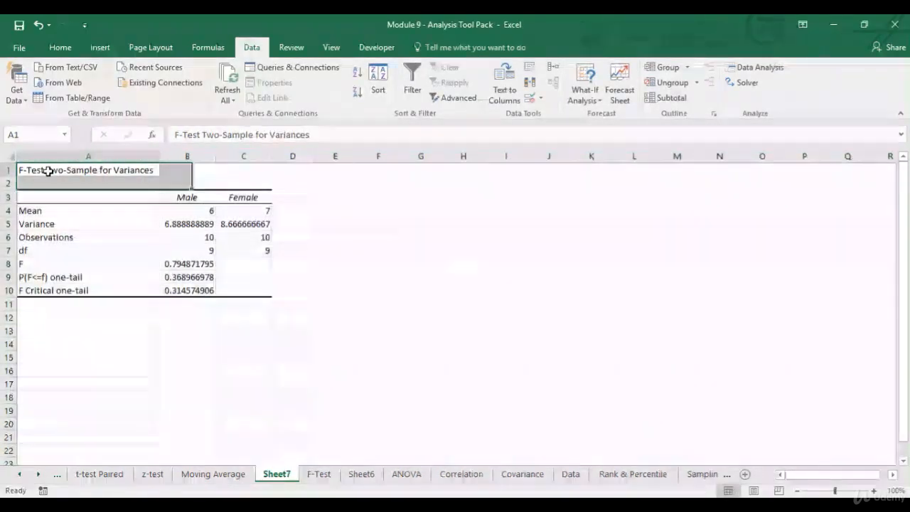
Step: Review the F-test output from mean, variance, observations and df down to F, one-tail P and F Critical one-tail
{"action": "left_click", "coordinate": [101, 213]}
{"action": "key", "text": "Down"}
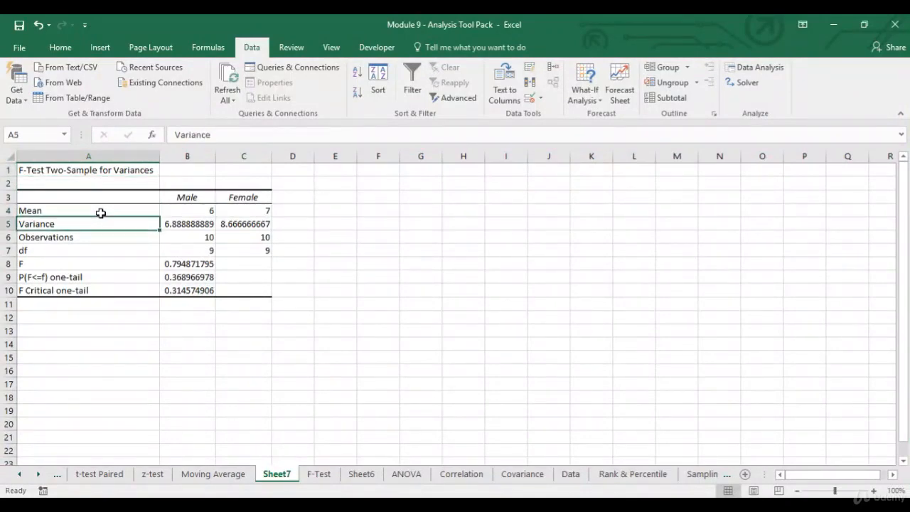
{"action": "key", "text": "Up"}
{"action": "key", "text": "Down"}
{"action": "key", "text": "Up"}
{"action": "key", "text": "Down"}
{"action": "key", "text": "Down"}
{"action": "key", "text": "Down"}
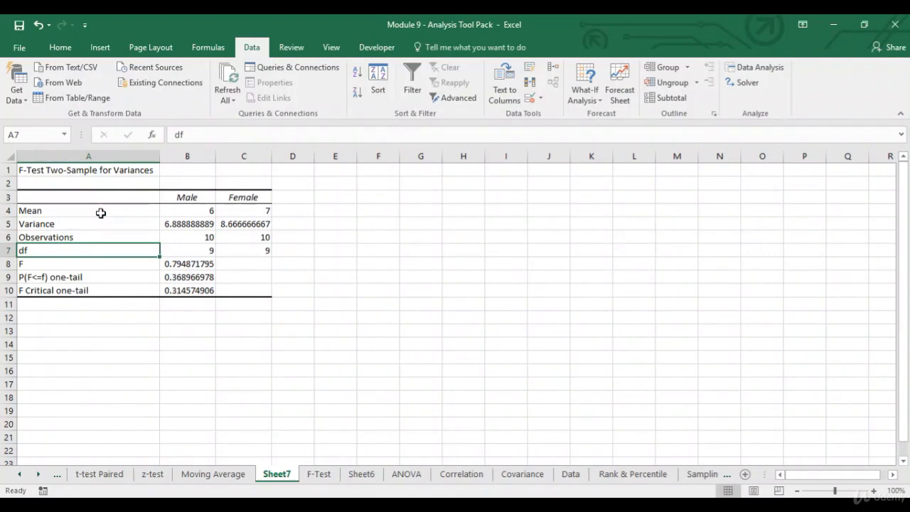
{"action": "key", "text": "Down"}
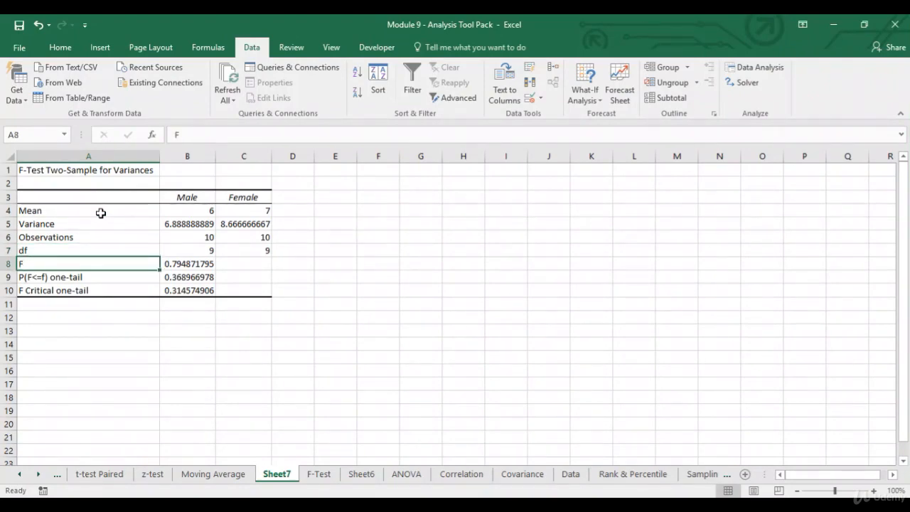
{"action": "key", "text": "Right"}
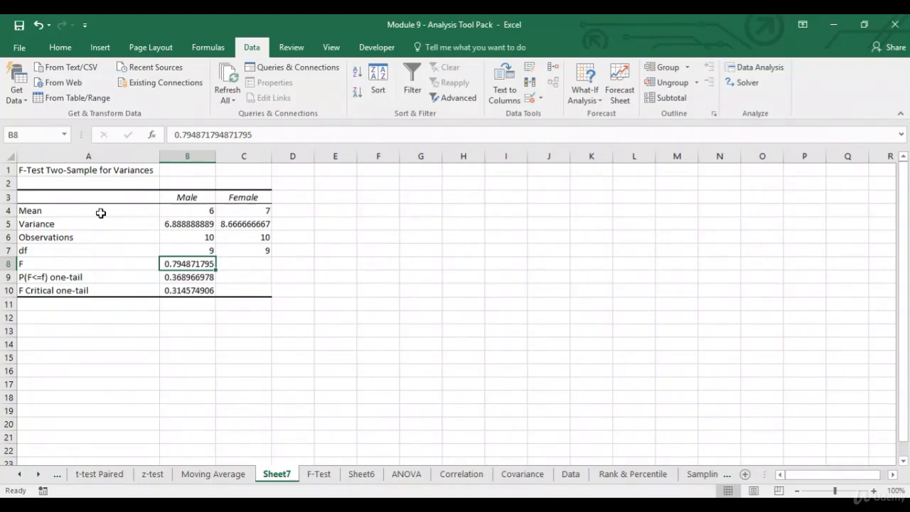
{"action": "key", "text": "Down"}
{"action": "key", "text": "Down"}
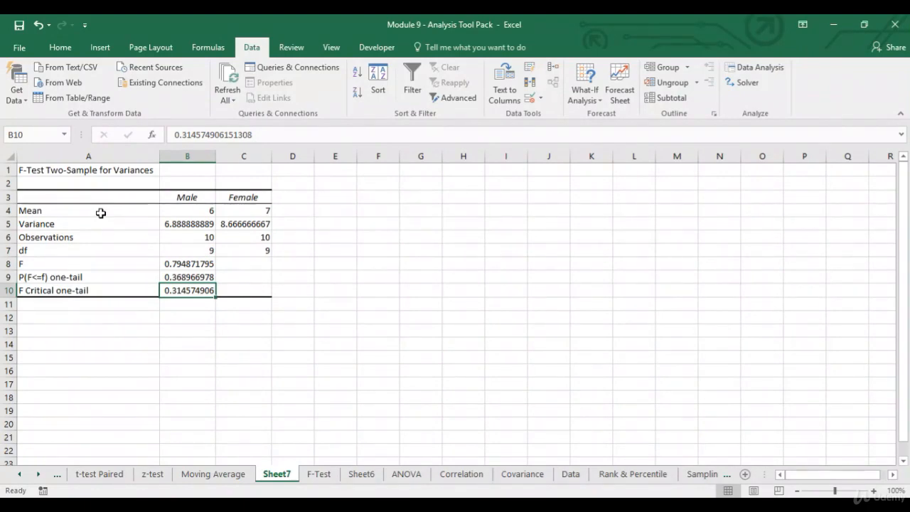
Step: Highlight the F and F Critical one-tail values in the F-test output in yellow
{"action": "left_click", "coordinate": [179, 263], "text": "ctrl"}
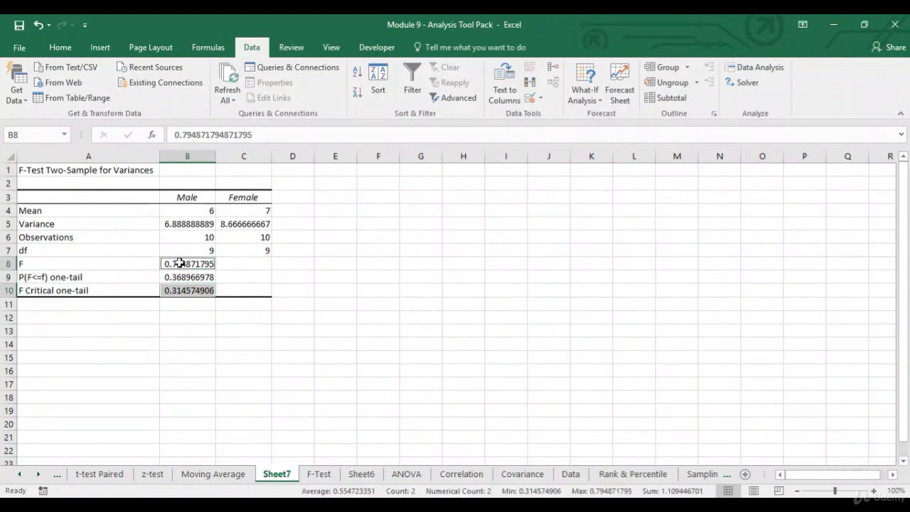
{"action": "left_click", "coordinate": [60, 48]}
{"action": "left_click", "coordinate": [202, 92]}
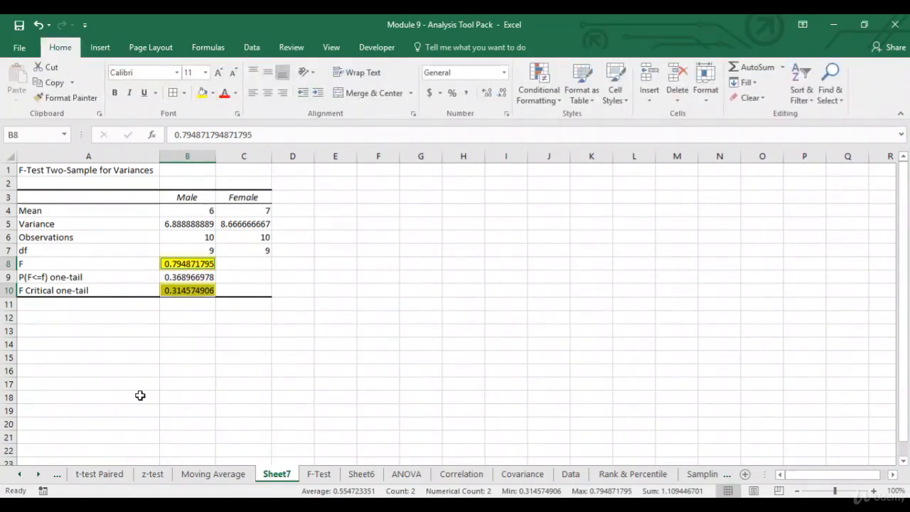
{"action": "left_click", "coordinate": [94, 320]}
Step: Compare the Male and Female variances and F with F Critical one-tail, and check them against the hypotheses on the F-Test sheet
{"action": "left_click", "coordinate": [186, 263]}
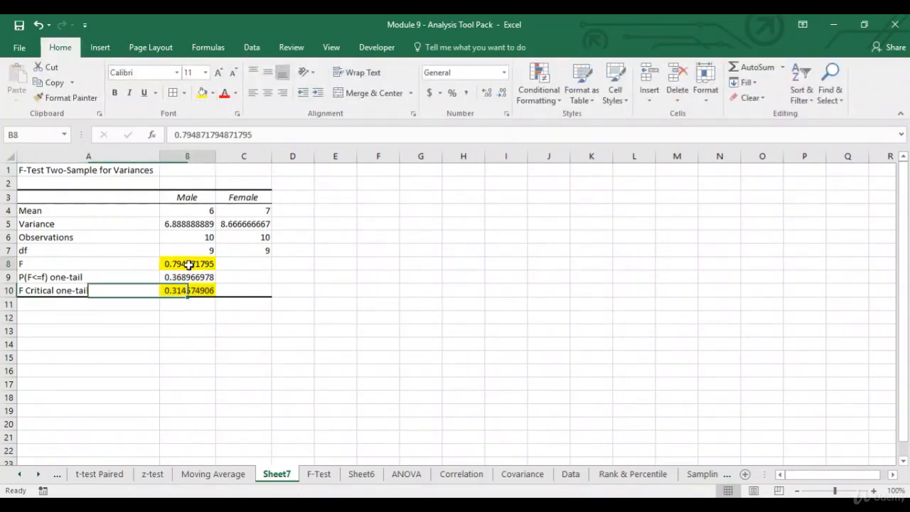
{"action": "left_click", "coordinate": [186, 224]}
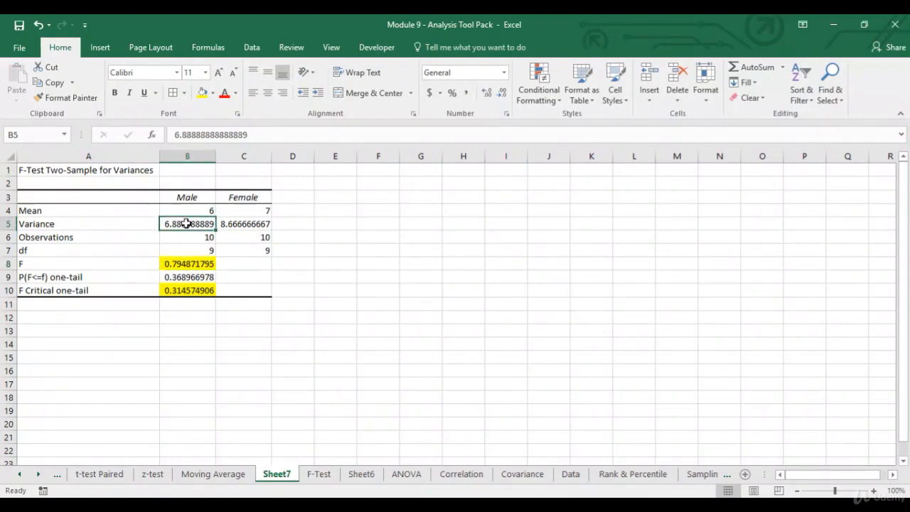
{"action": "left_click", "coordinate": [235, 225]}
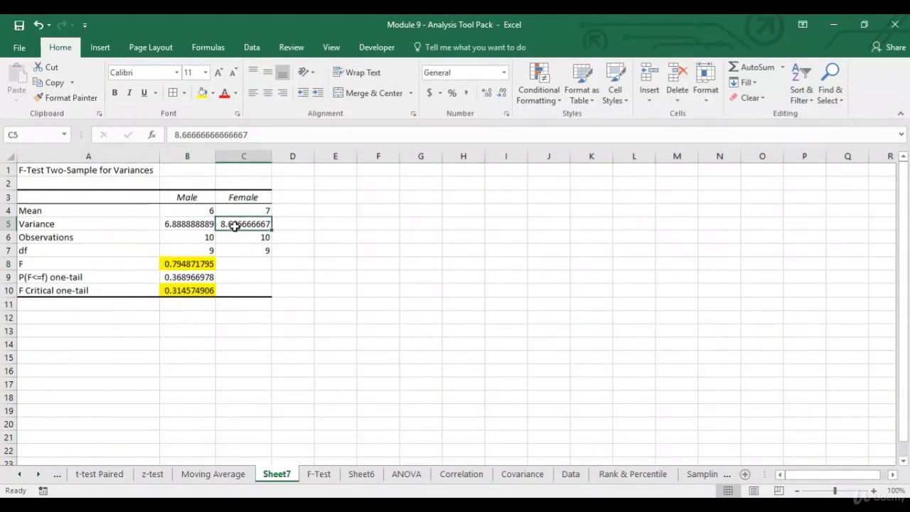
{"action": "left_click", "coordinate": [168, 264]}
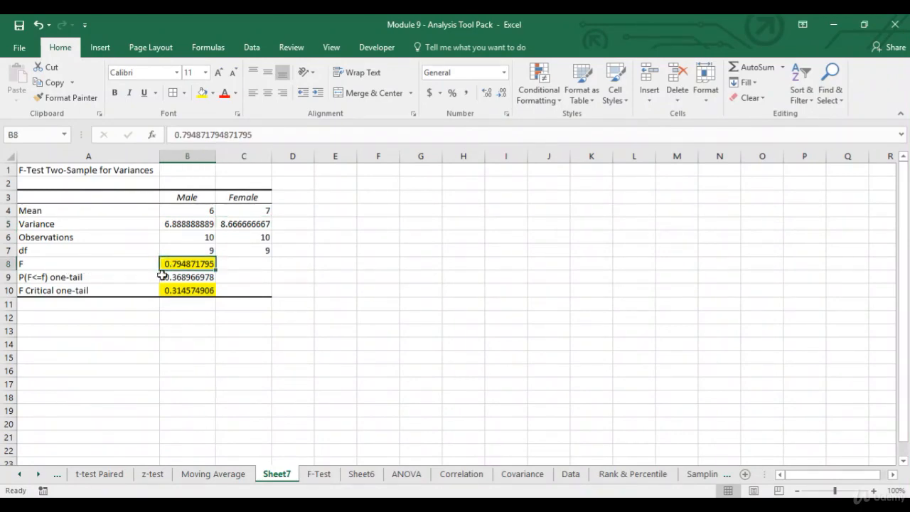
{"action": "left_click", "coordinate": [193, 290]}
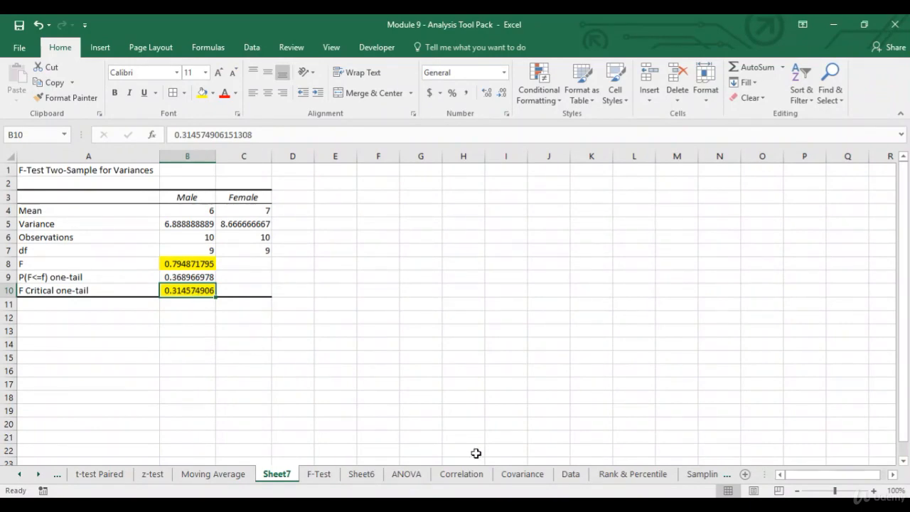
{"action": "left_click", "coordinate": [319, 473]}
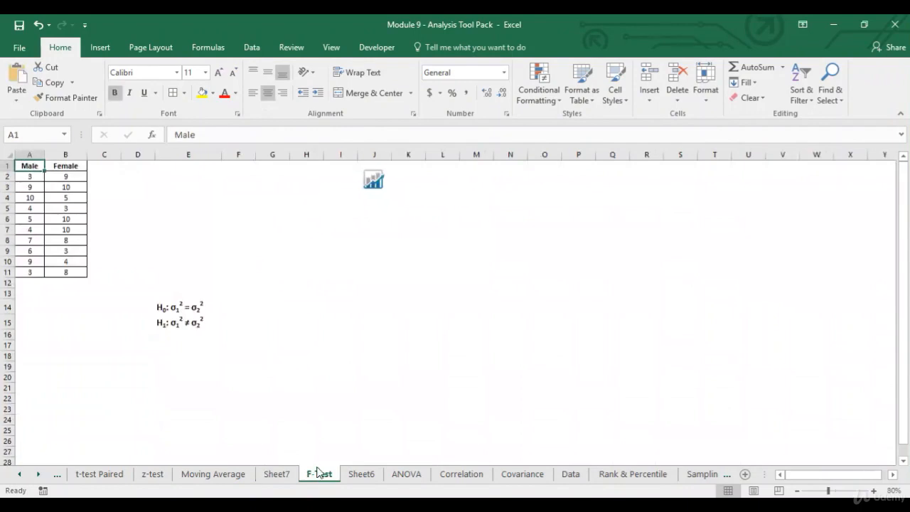
Step: On the z-test sheet, choose the z-Test: Two Sample for Means analysis tool and open its settings
{"action": "left_click", "coordinate": [152, 474]}
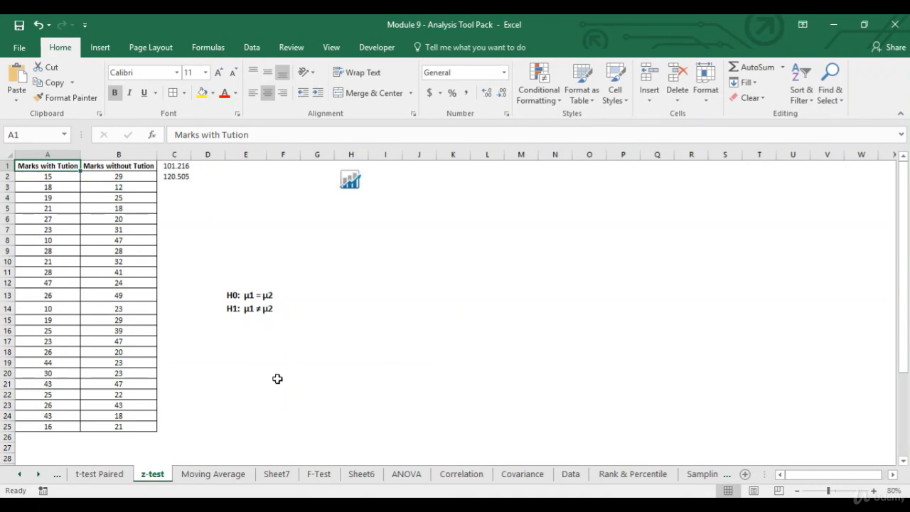
{"action": "left_click", "coordinate": [252, 46]}
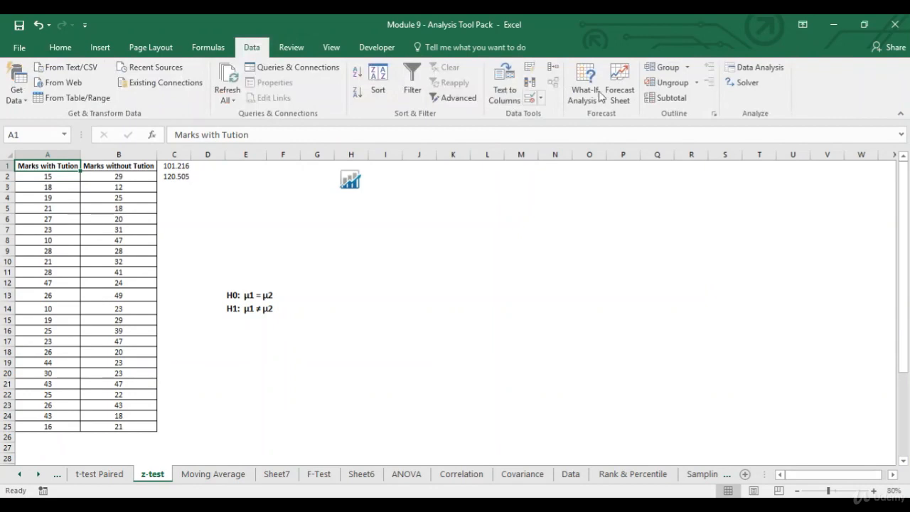
{"action": "left_click", "coordinate": [750, 67]}
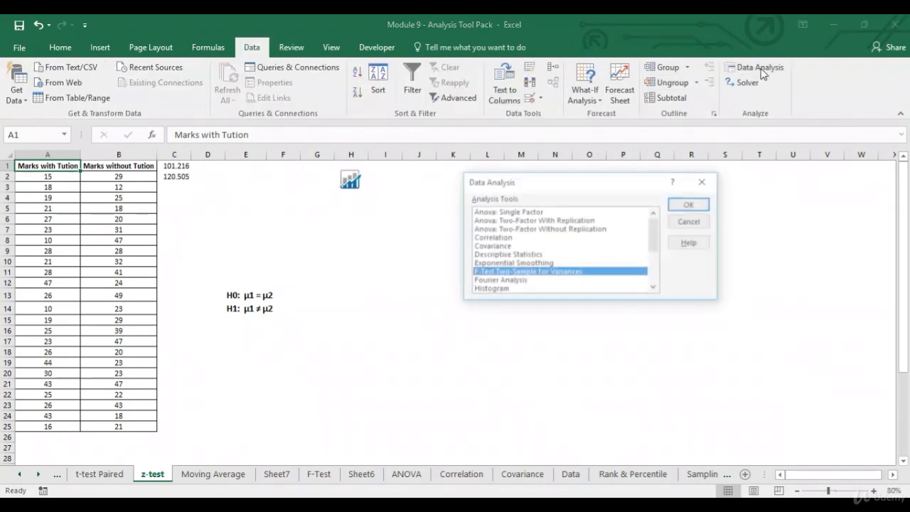
{"action": "left_click", "coordinate": [654, 288]}
{"action": "left_click", "coordinate": [655, 290]}
{"action": "left_click", "coordinate": [655, 290]}
{"action": "left_click", "coordinate": [654, 290]}
{"action": "left_click", "coordinate": [655, 290]}
{"action": "mouse_move", "coordinate": [655, 241]}
{"action": "left_mouse_down"}
{"action": "mouse_move", "coordinate": [658, 212]}
{"action": "mouse_move", "coordinate": [655, 252]}
{"action": "left_mouse_up"}
{"action": "left_click", "coordinate": [539, 290]}
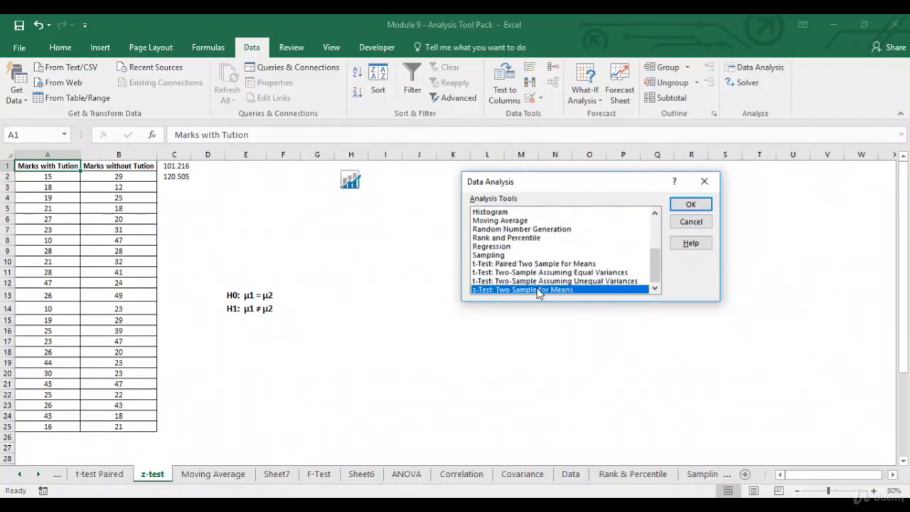
{"action": "left_click", "coordinate": [695, 206]}
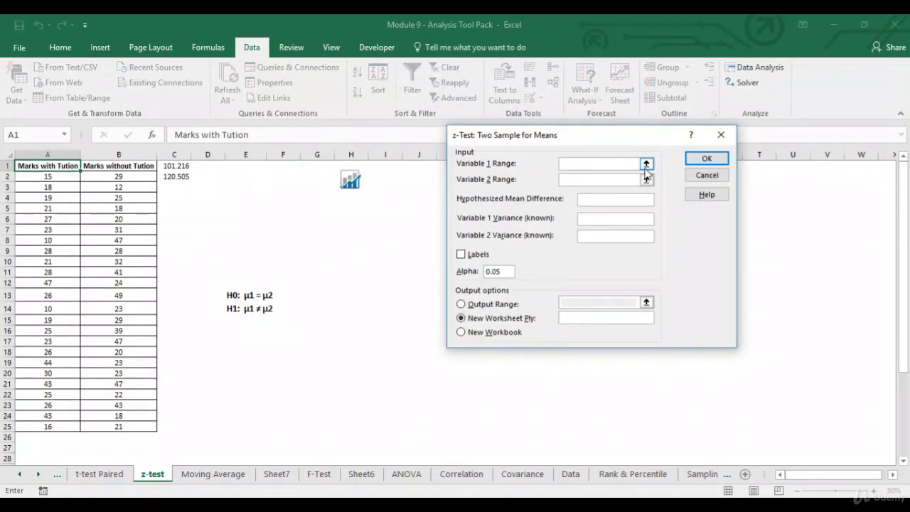
Step: Close the z-test setup and inspect the sample variance formula for Marks with Tution in C1
{"action": "left_click", "coordinate": [707, 178]}
{"action": "left_click", "coordinate": [691, 221]}
{"action": "left_click", "coordinate": [174, 167]}
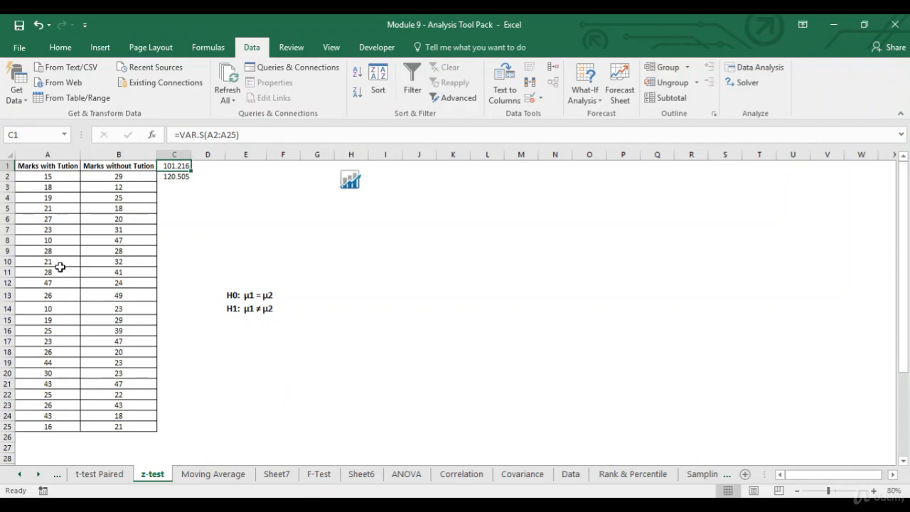
{"action": "left_click", "coordinate": [77, 169]}
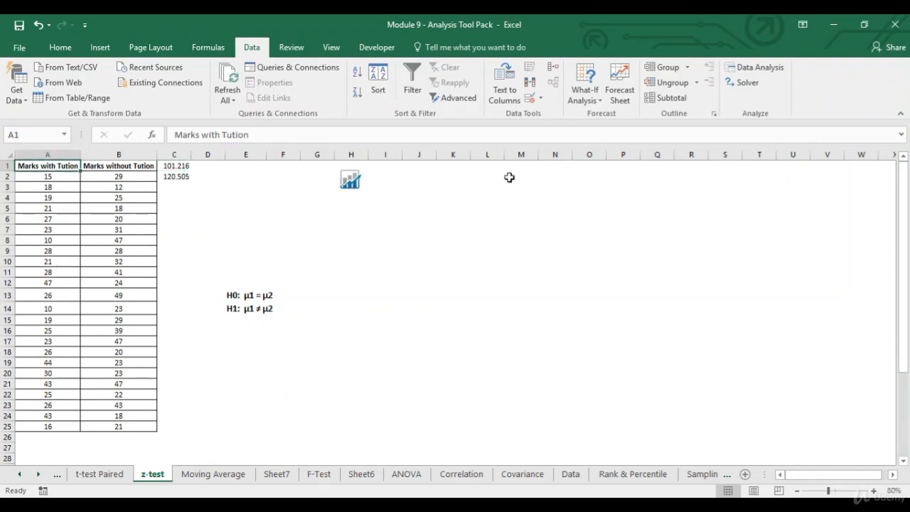
Step: Start the z-Test: Two Sample for Means with A1:A25 as the Variable 1 range and B1:B25 as the Variable 2 range
{"action": "left_click", "coordinate": [755, 68]}
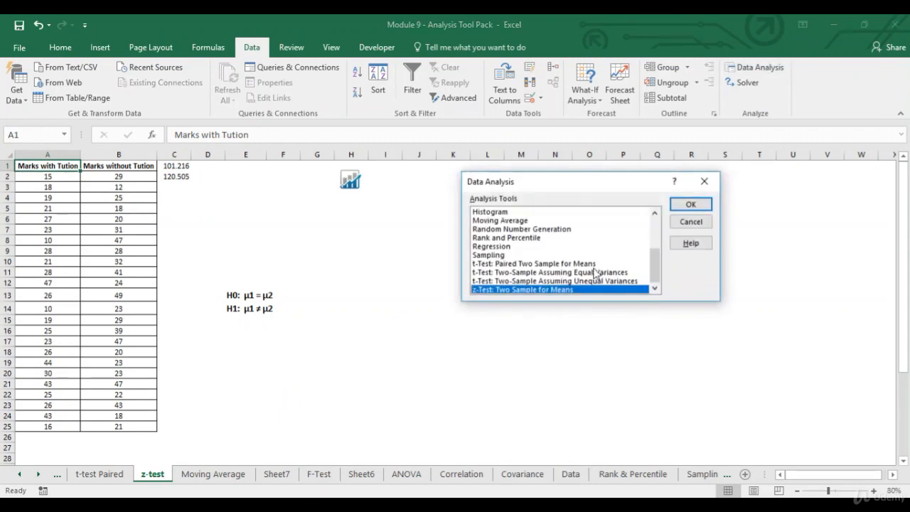
{"action": "left_click", "coordinate": [691, 205]}
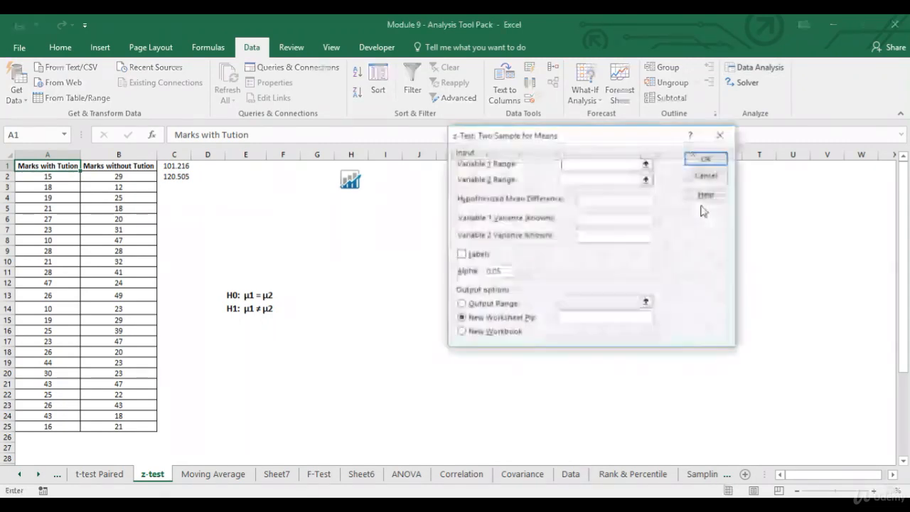
{"action": "left_click", "coordinate": [646, 165]}
{"action": "left_click", "coordinate": [37, 165]}
{"action": "key", "text": "ctrl+shift+Down"}
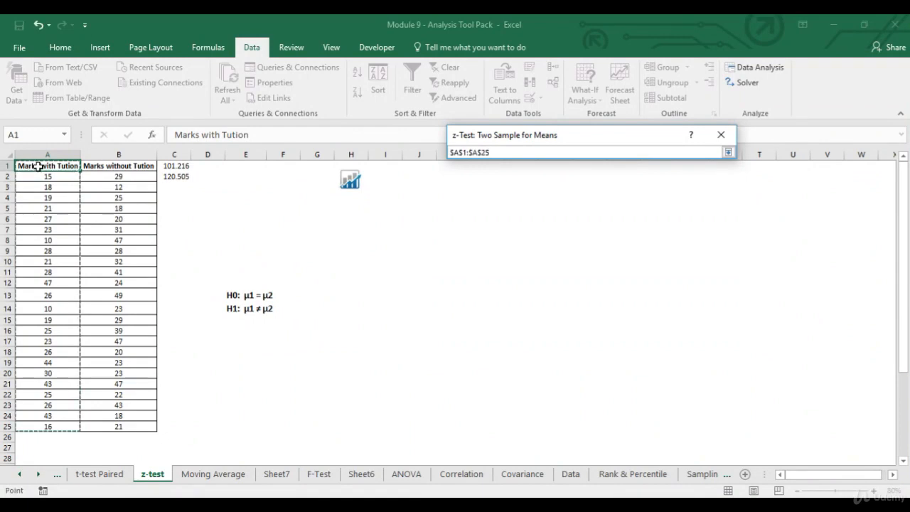
{"action": "left_click", "coordinate": [728, 152]}
{"action": "left_click", "coordinate": [646, 179]}
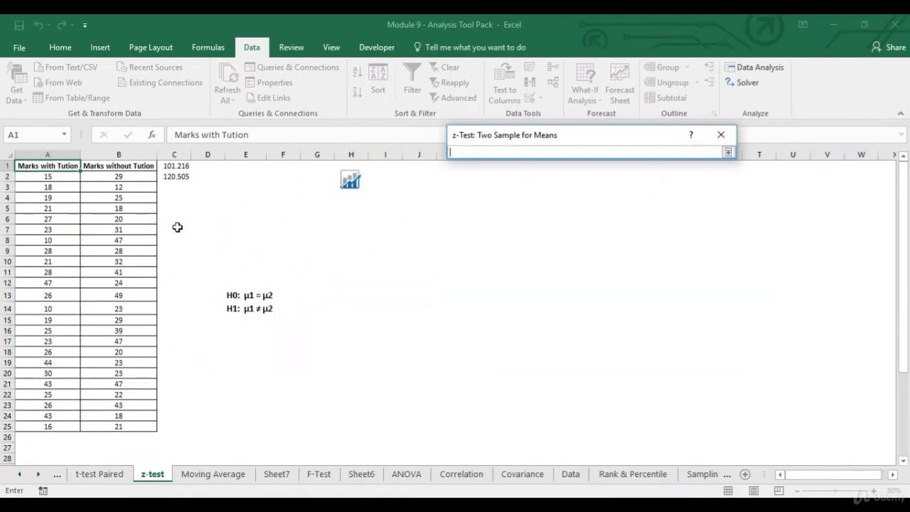
{"action": "left_click", "coordinate": [147, 164]}
{"action": "key", "text": "ctrl+shift+Down"}
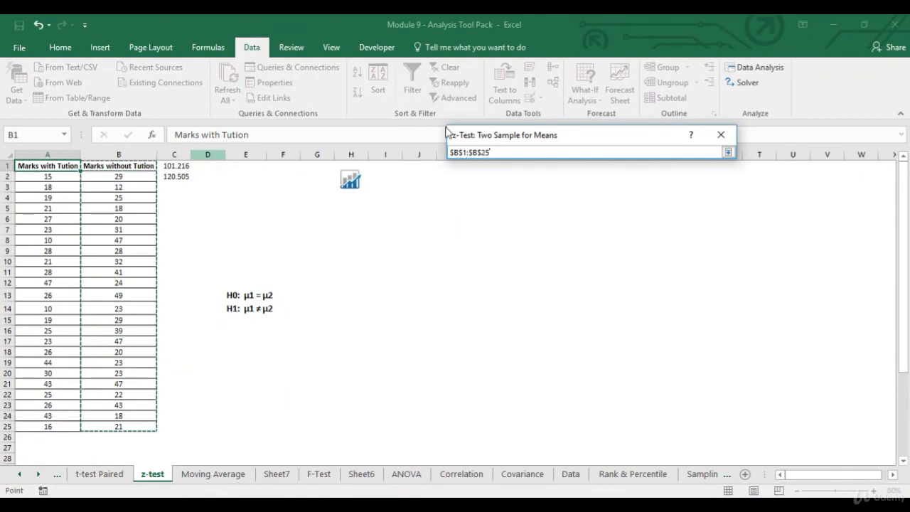
{"action": "left_click", "coordinate": [728, 153]}
Step: Run the z-test with hypothesized mean difference 0, known variances 101.216 and 120.505, and labels included, output to a new worksheet
{"action": "left_click", "coordinate": [595, 199]}
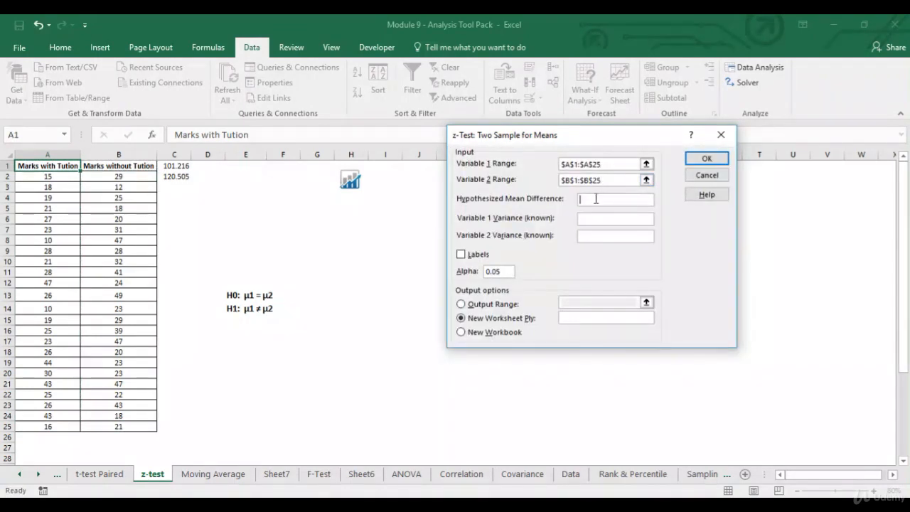
{"action": "type", "text": "0"}
{"action": "left_click", "coordinate": [584, 220]}
{"action": "type", "text": "101."}
{"action": "type", "text": "216"}
{"action": "type", "text": "120"}
{"action": "type", "text": ".505"}
{"action": "left_click", "coordinate": [461, 254]}
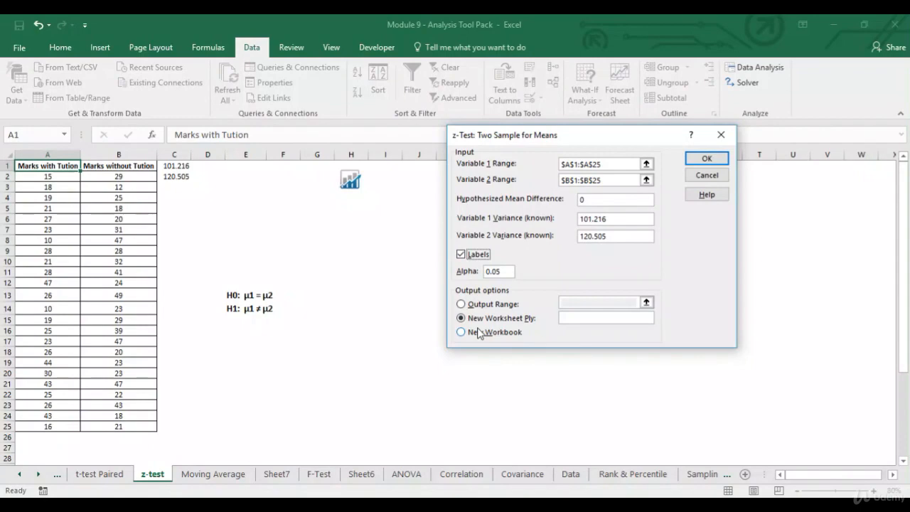
{"action": "left_click", "coordinate": [707, 158]}
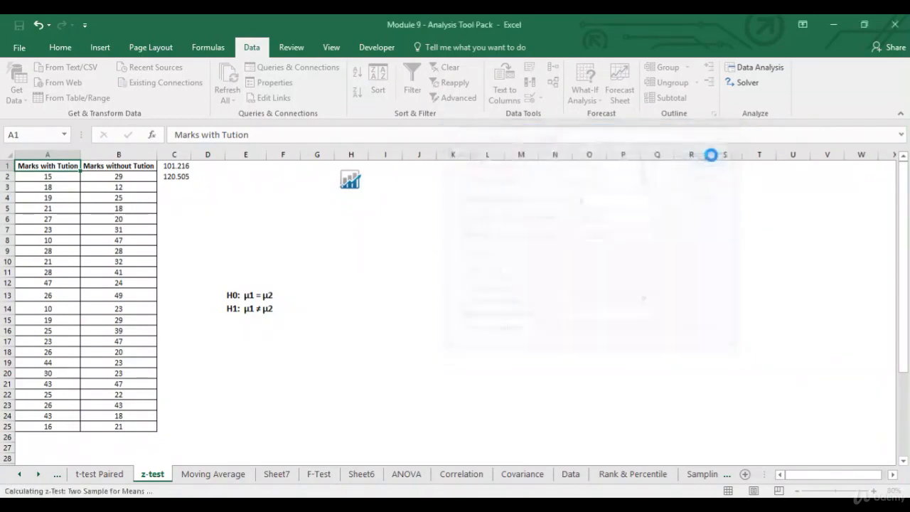
Step: Autofit all column widths on the z-test output sheet and hide its gridlines
{"action": "left_click", "coordinate": [10, 155]}
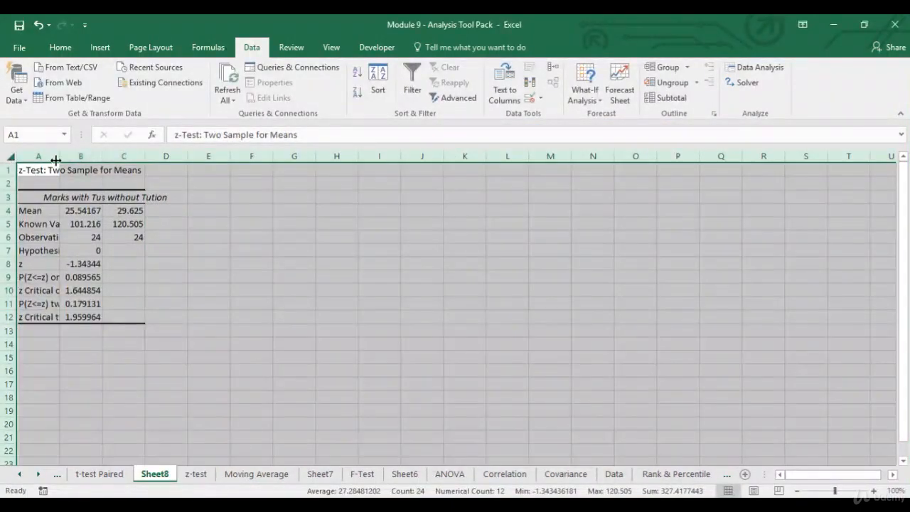
{"action": "double_click", "coordinate": [59, 156]}
{"action": "left_click", "coordinate": [48, 174]}
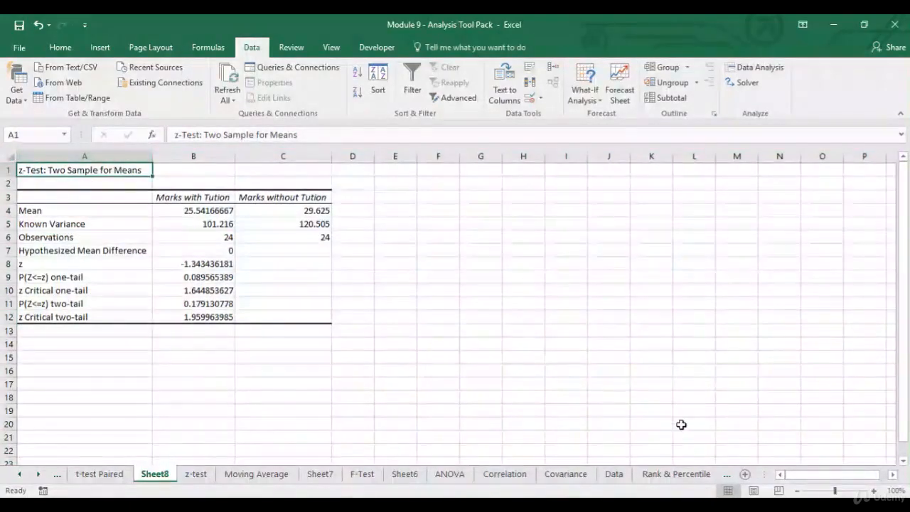
{"action": "left_click", "coordinate": [332, 47]}
{"action": "left_click", "coordinate": [165, 93]}
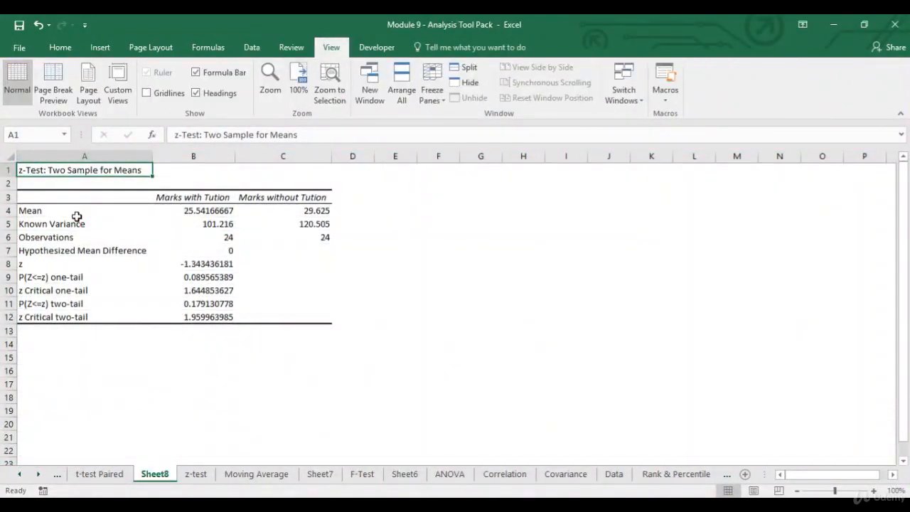
Step: Review the z-test output from mean, known variance and observations down to z and P(Z<=z) one-tail
{"action": "left_click", "coordinate": [84, 214]}
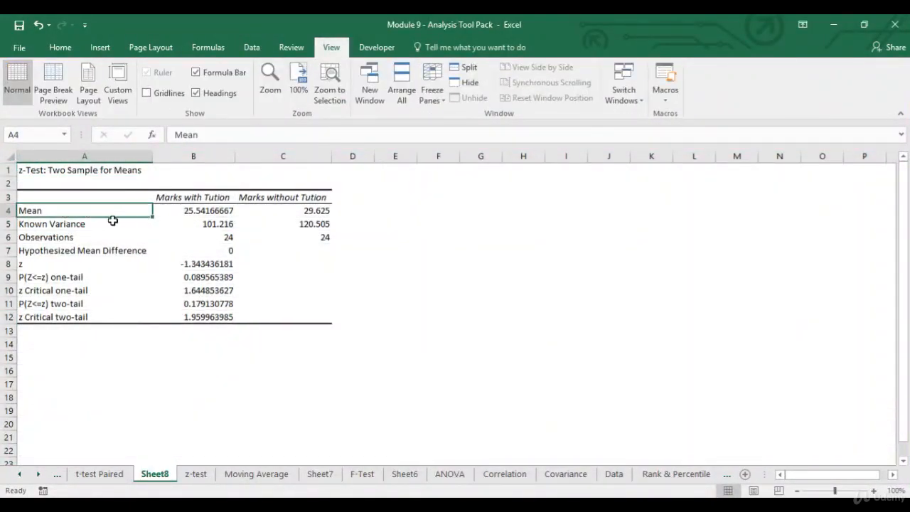
{"action": "left_click", "coordinate": [84, 223]}
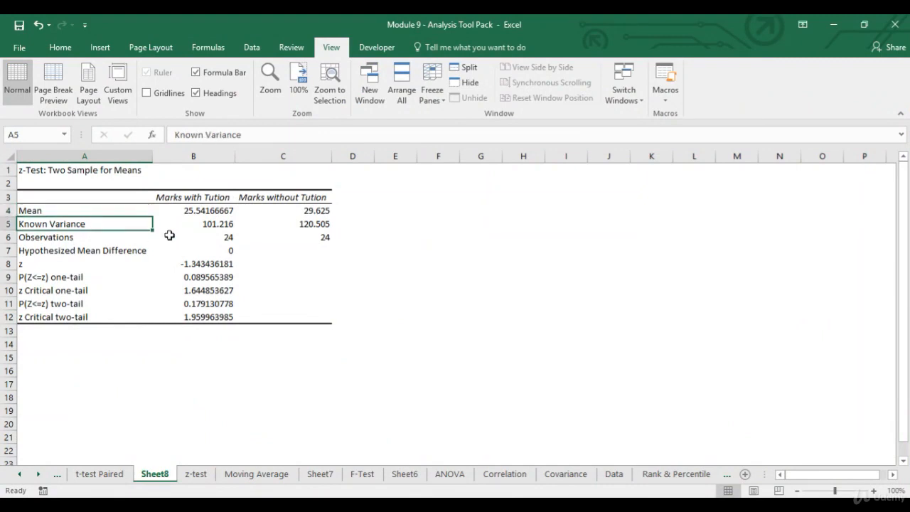
{"action": "left_click", "coordinate": [87, 238]}
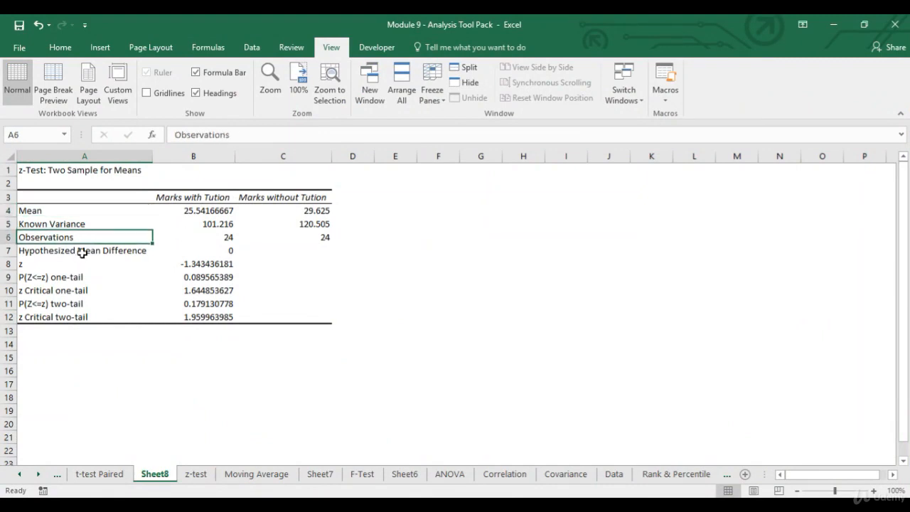
{"action": "left_click", "coordinate": [78, 256]}
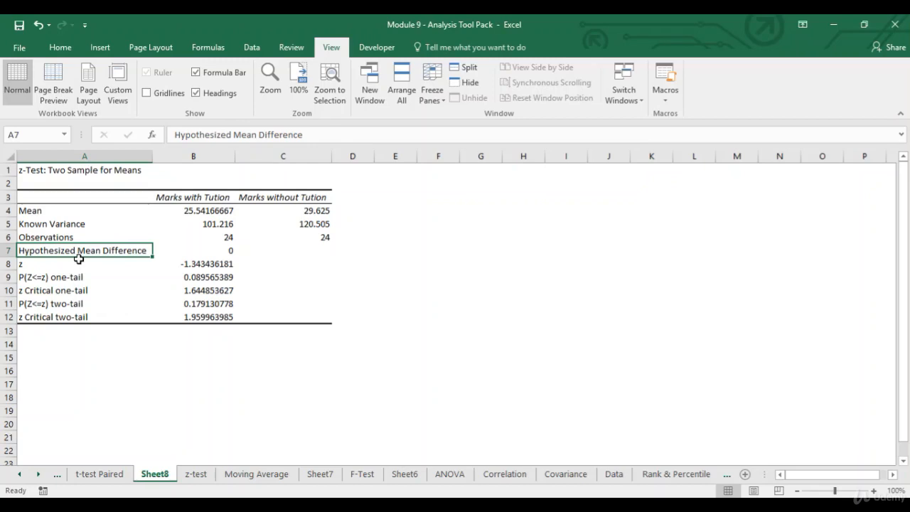
{"action": "key", "text": "Down"}
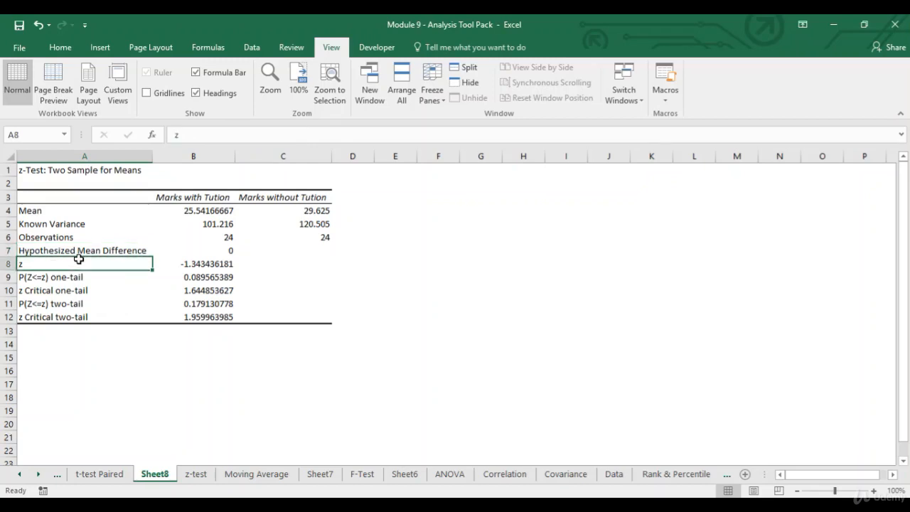
{"action": "key", "text": "Down"}
Step: Highlight the P(Z<=z) one-tail value in the z-test output in yellow
{"action": "key", "text": "Right"}
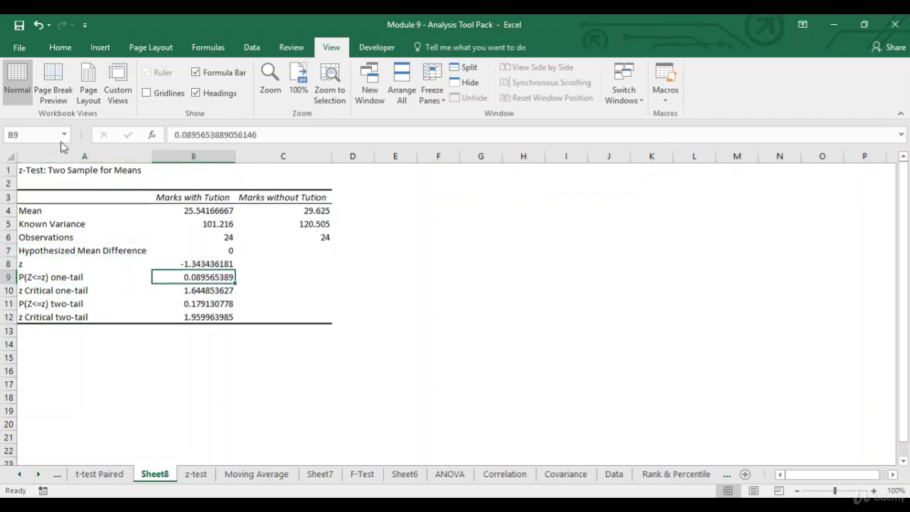
{"action": "left_click", "coordinate": [61, 48]}
{"action": "left_click", "coordinate": [202, 93]}
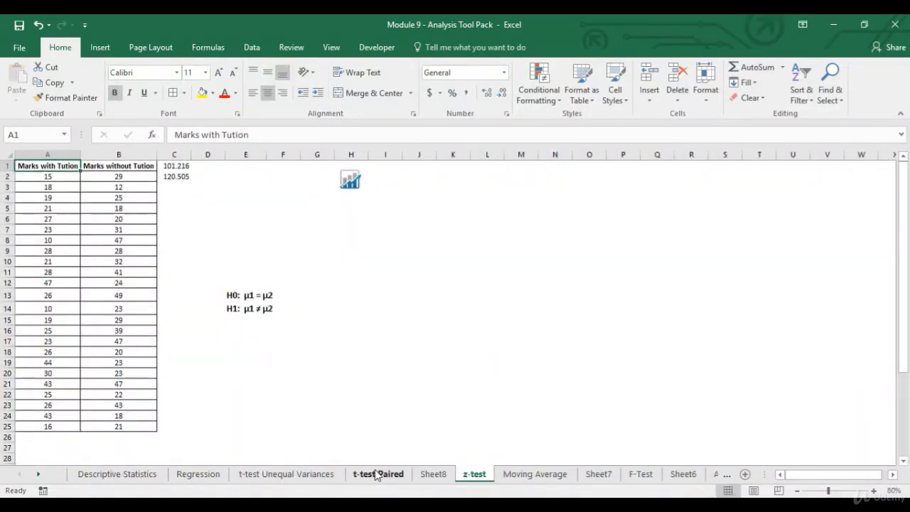
Step: On the t-test Paired sheet, start the t-Test: Paired Two Sample for Means analysis
{"action": "left_click", "coordinate": [376, 475]}
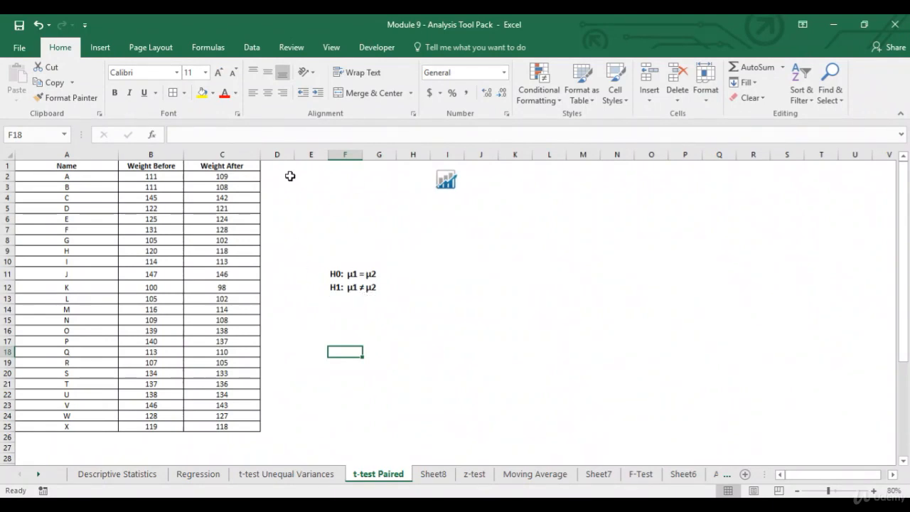
{"action": "left_click", "coordinate": [254, 167]}
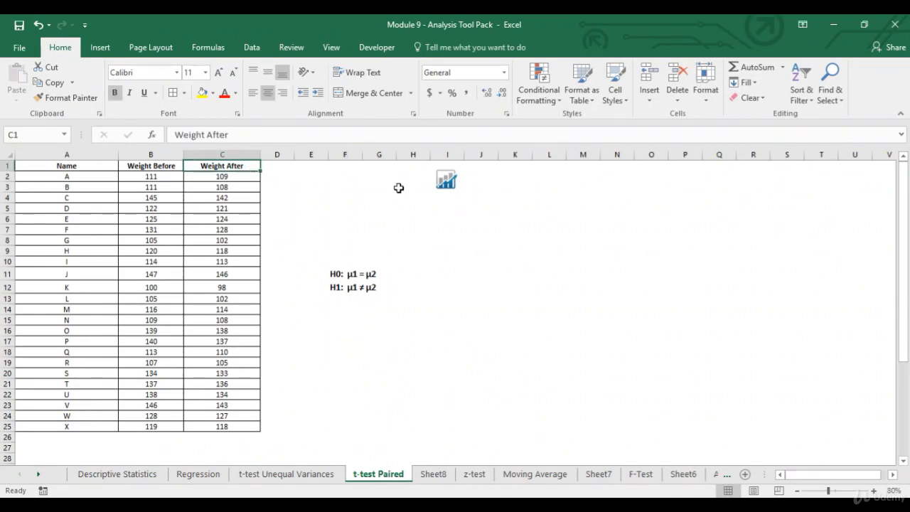
{"action": "left_click", "coordinate": [258, 47]}
{"action": "left_click", "coordinate": [757, 72]}
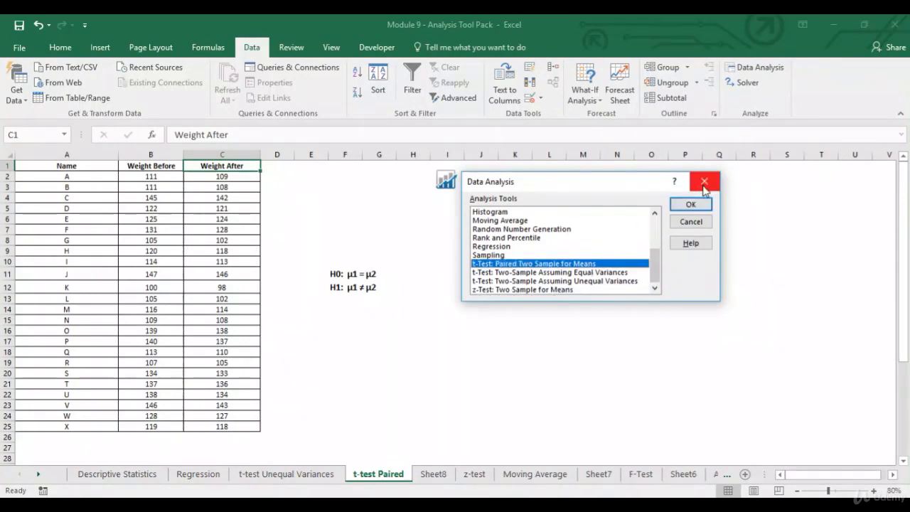
{"action": "left_click", "coordinate": [691, 204]}
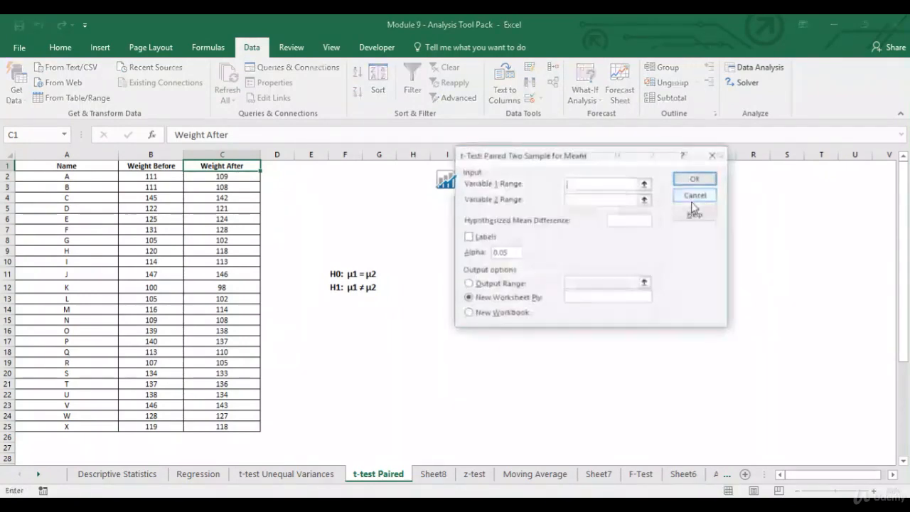
Step: Set the paired t-test's Variable 1 range to Weight Before (B1:B25) and Variable 2 range to Weight After (C1:C25)
{"action": "left_click", "coordinate": [645, 183]}
{"action": "left_click_drag", "start_coordinate": [151, 164], "coordinate": [153, 425]}
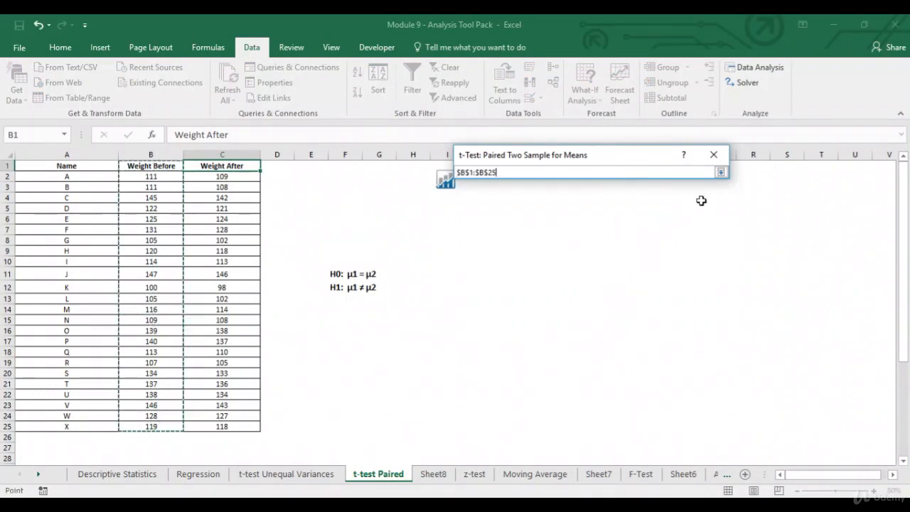
{"action": "left_click", "coordinate": [721, 173]}
{"action": "left_click", "coordinate": [645, 200]}
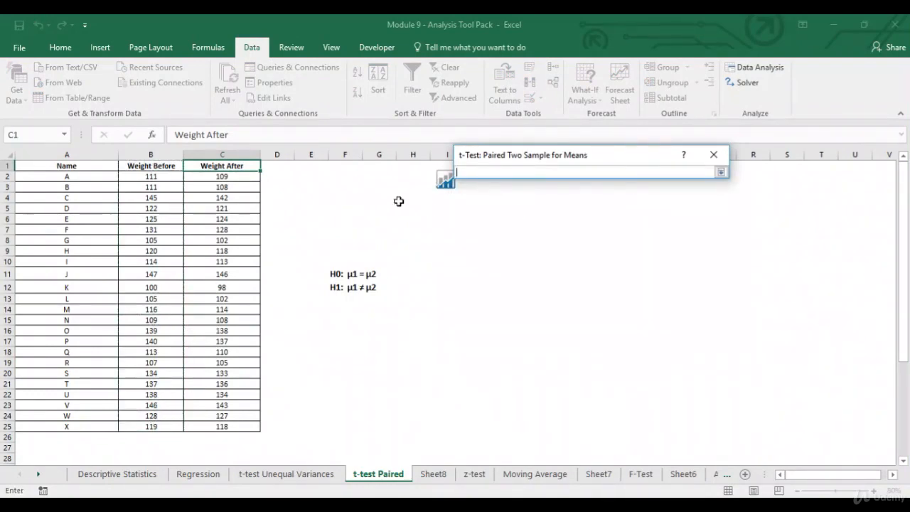
{"action": "left_click_drag", "start_coordinate": [251, 165], "coordinate": [235, 427]}
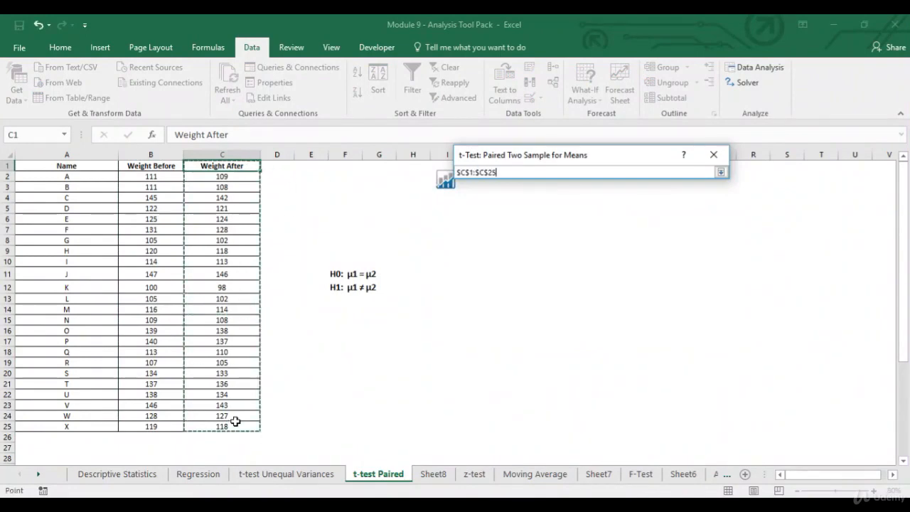
{"action": "left_click", "coordinate": [720, 172]}
Step: Run the paired t-test with hypothesized mean difference 0 and labels included, output to a new worksheet
{"action": "left_click", "coordinate": [623, 223]}
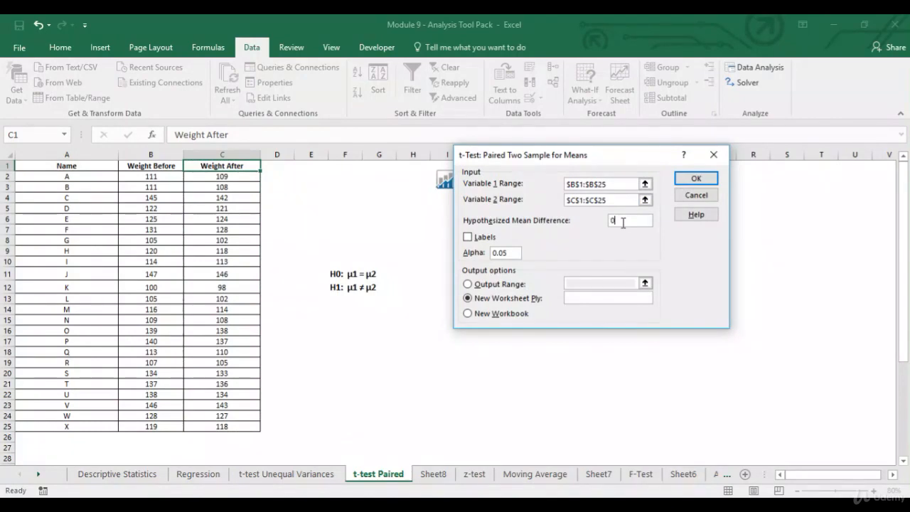
{"action": "left_click", "coordinate": [469, 238]}
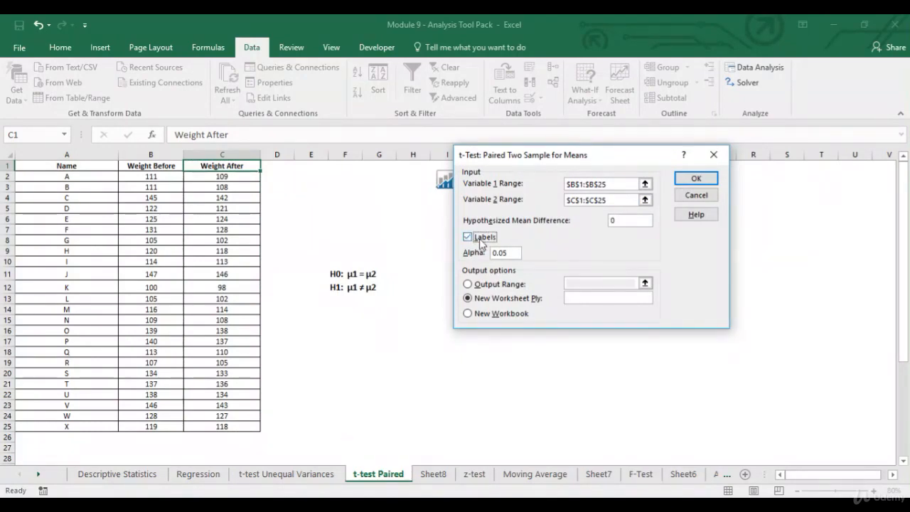
{"action": "left_click", "coordinate": [695, 179]}
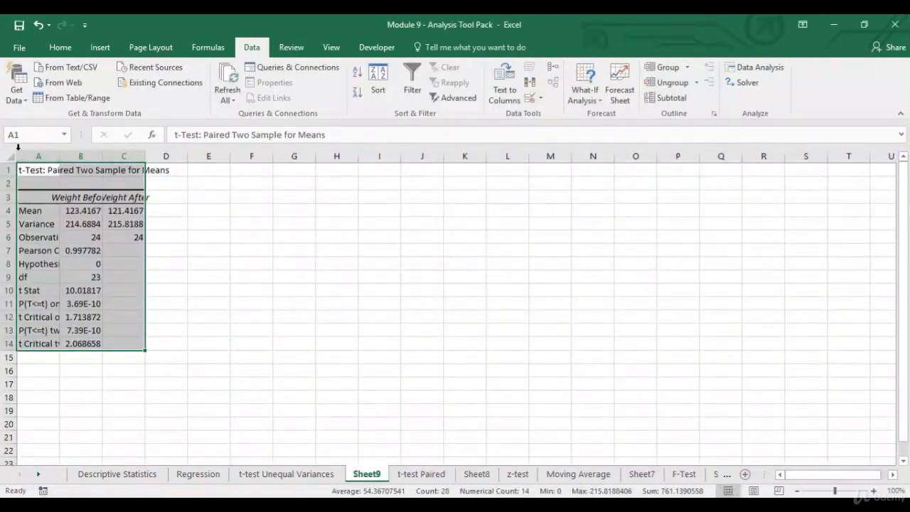
Step: Fit the paired t-test output's columns to their contents and hide the sheet's gridlines
{"action": "left_click", "coordinate": [11, 154]}
{"action": "double_click", "coordinate": [60, 156]}
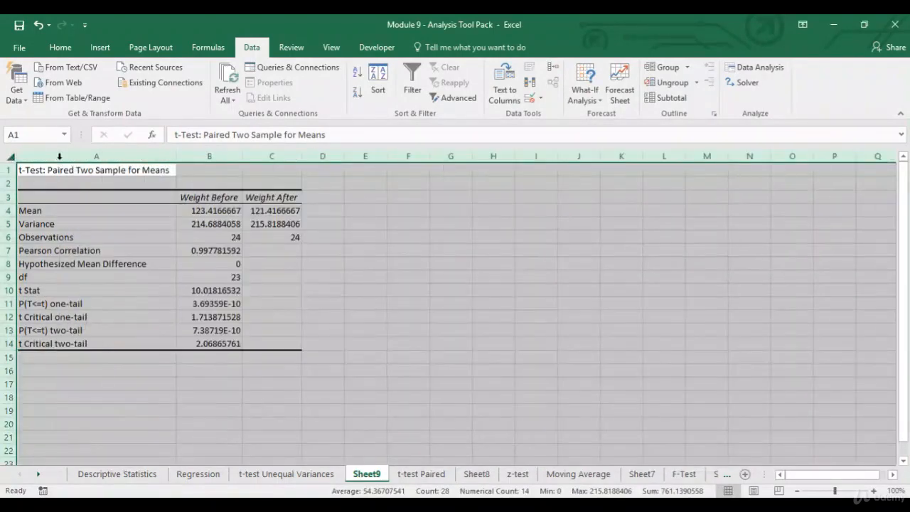
{"action": "left_click", "coordinate": [65, 199]}
{"action": "left_click", "coordinate": [331, 47]}
{"action": "left_click", "coordinate": [164, 98]}
Step: Highlight the t Stat and t Critical one-tail values in the paired t-test output in yellow
{"action": "left_click", "coordinate": [59, 47]}
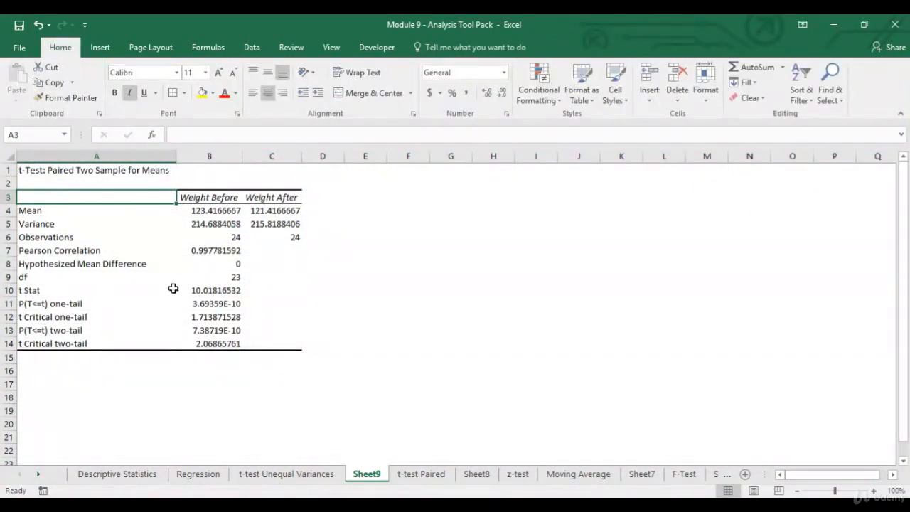
{"action": "left_click", "coordinate": [222, 317]}
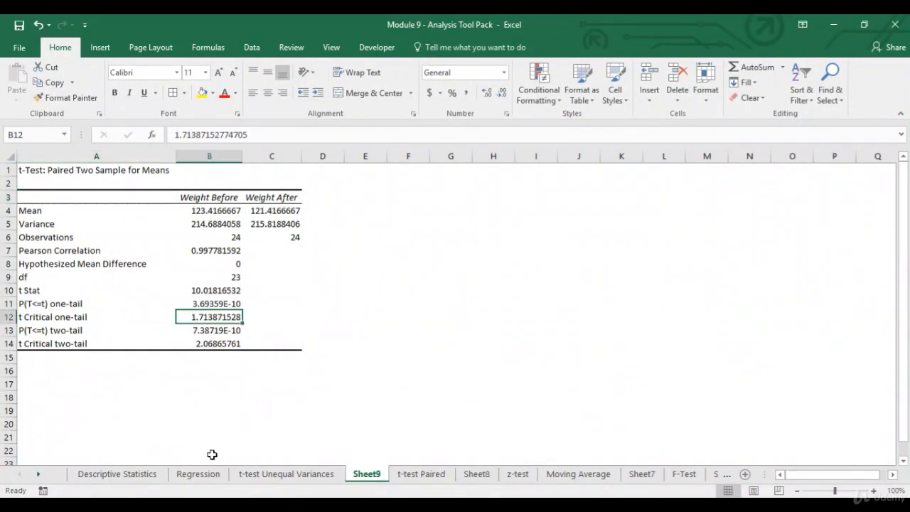
{"action": "left_click", "coordinate": [230, 288]}
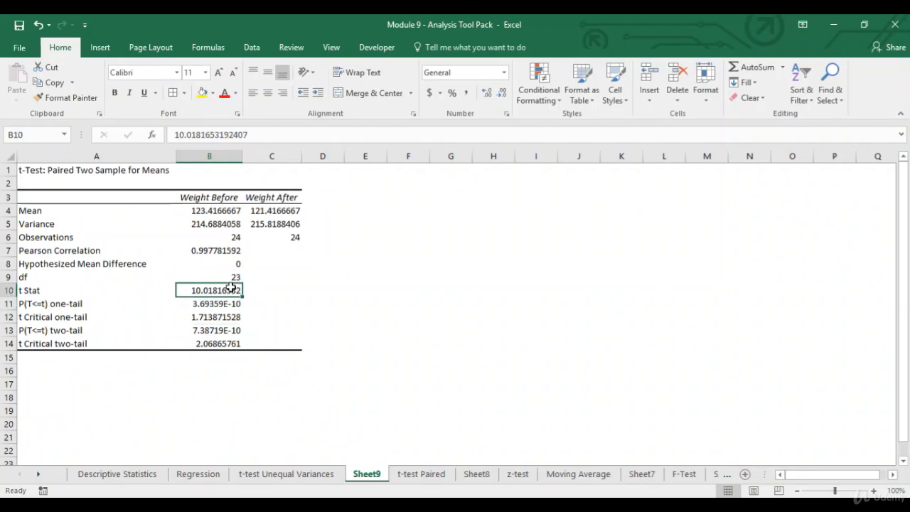
{"action": "left_click", "coordinate": [225, 318], "text": "ctrl"}
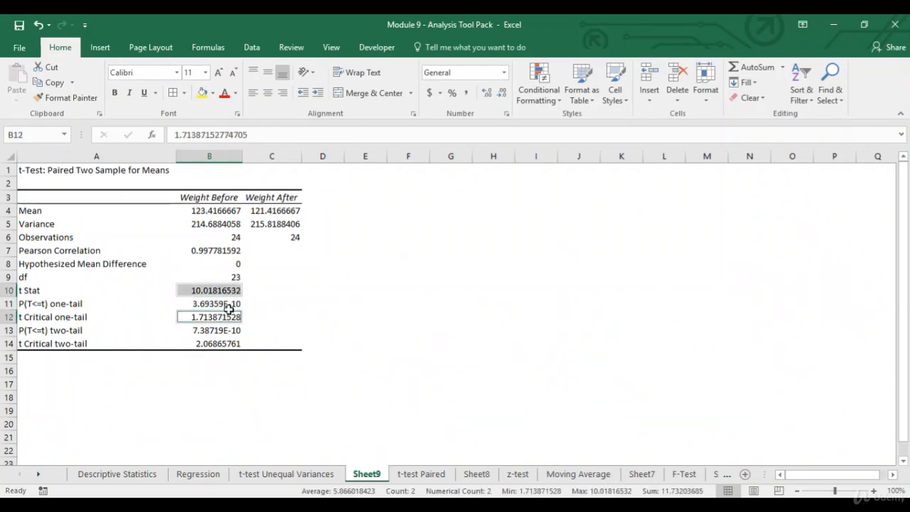
{"action": "left_click", "coordinate": [202, 92]}
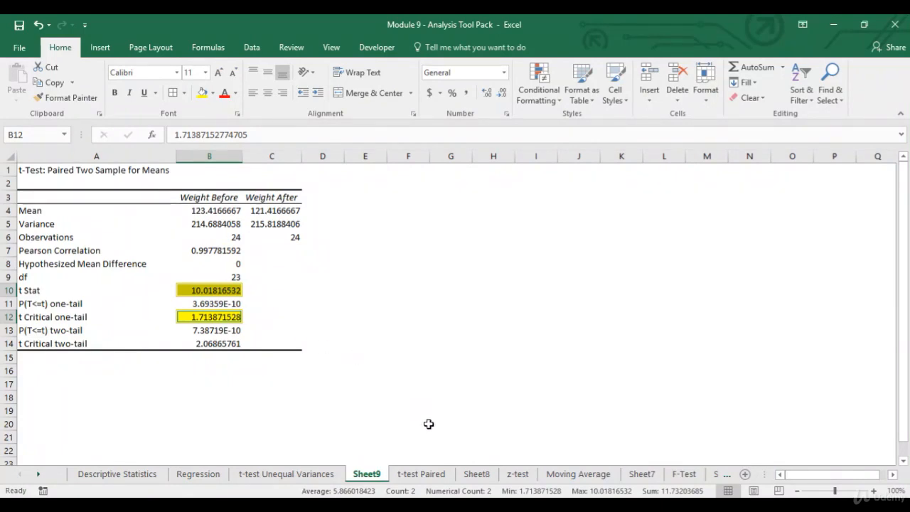
Step: On the t-test Unequal Variances sheet, start the t-Test: Two-Sample Assuming Unequal Variances analysis
{"action": "left_click", "coordinate": [420, 473]}
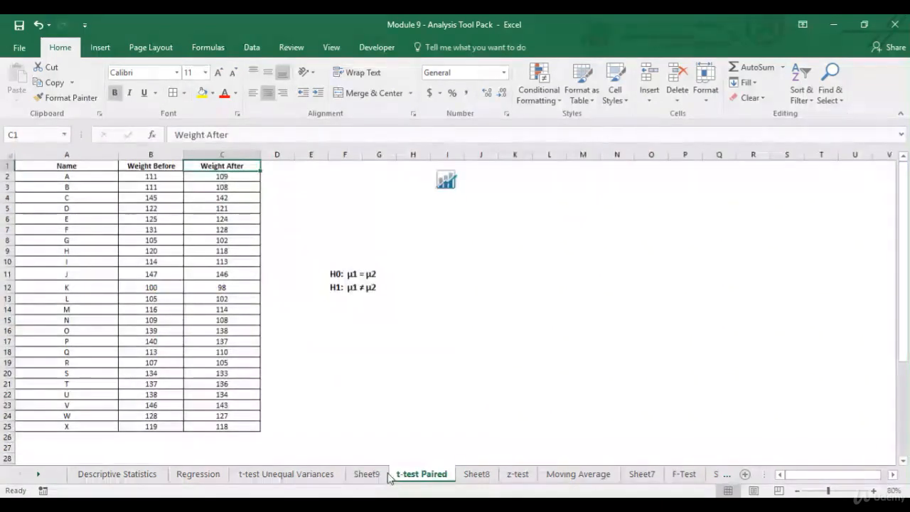
{"action": "left_click", "coordinate": [283, 475]}
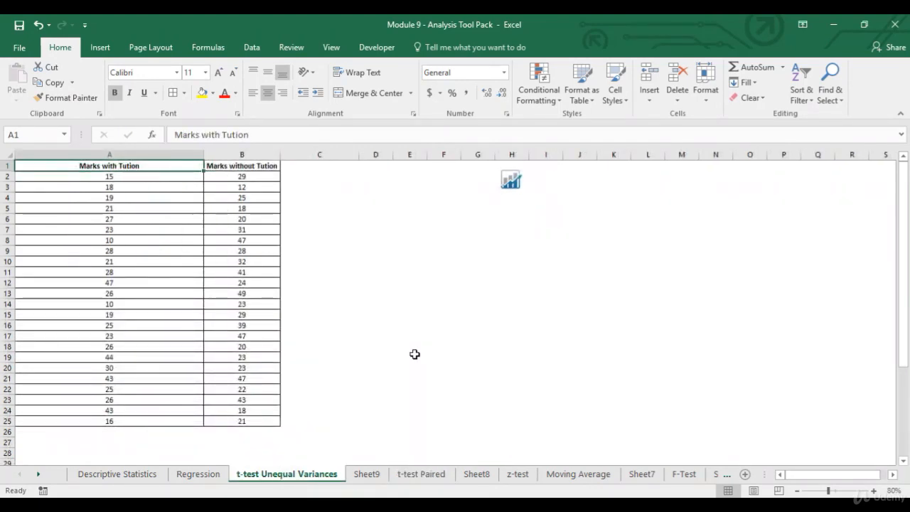
{"action": "left_click", "coordinate": [253, 48]}
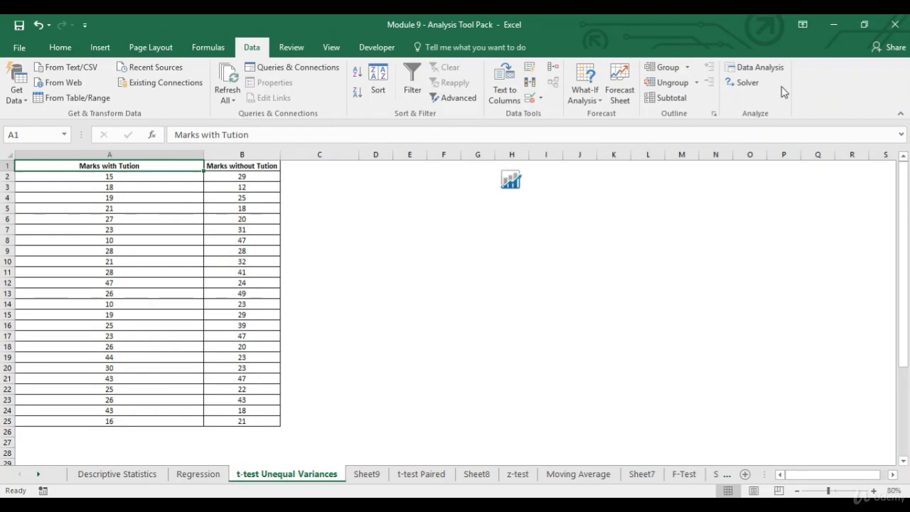
{"action": "left_click", "coordinate": [758, 66]}
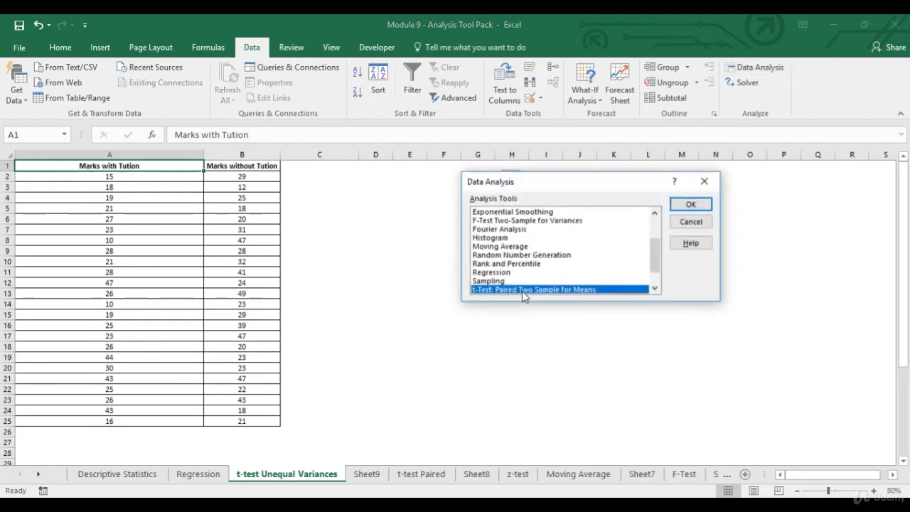
{"action": "left_click", "coordinate": [654, 288]}
{"action": "left_click", "coordinate": [654, 288]}
{"action": "left_click", "coordinate": [625, 290]}
{"action": "left_click", "coordinate": [690, 204]}
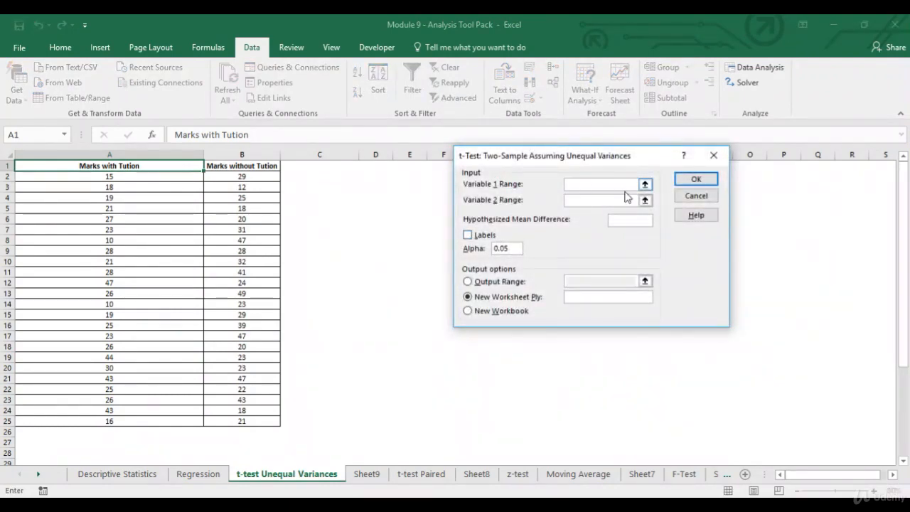
Step: Set the unequal-variances t-test's Variable 1 range to Marks with Tution (A1:A25) and Variable 2 range to Marks without Tution (B1:B25)
{"action": "left_click", "coordinate": [645, 184]}
{"action": "left_click", "coordinate": [162, 164]}
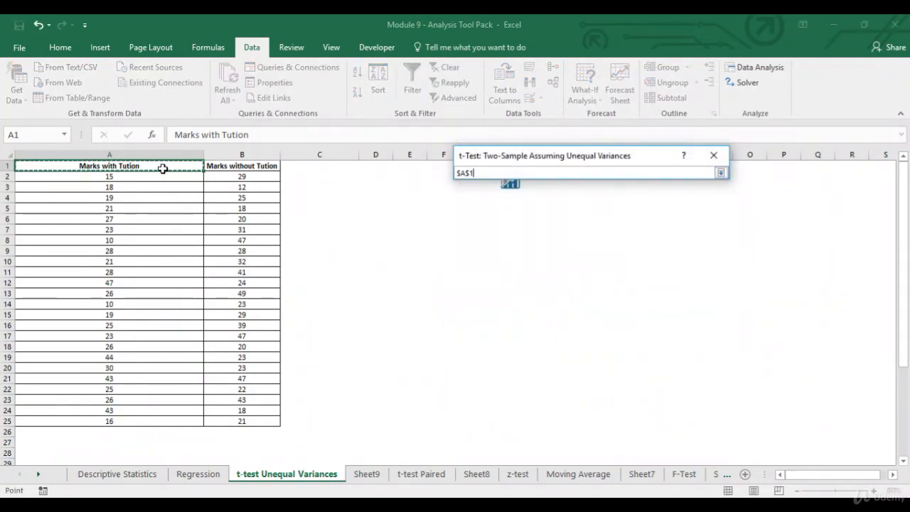
{"action": "key", "text": "ctrl+shift+Down"}
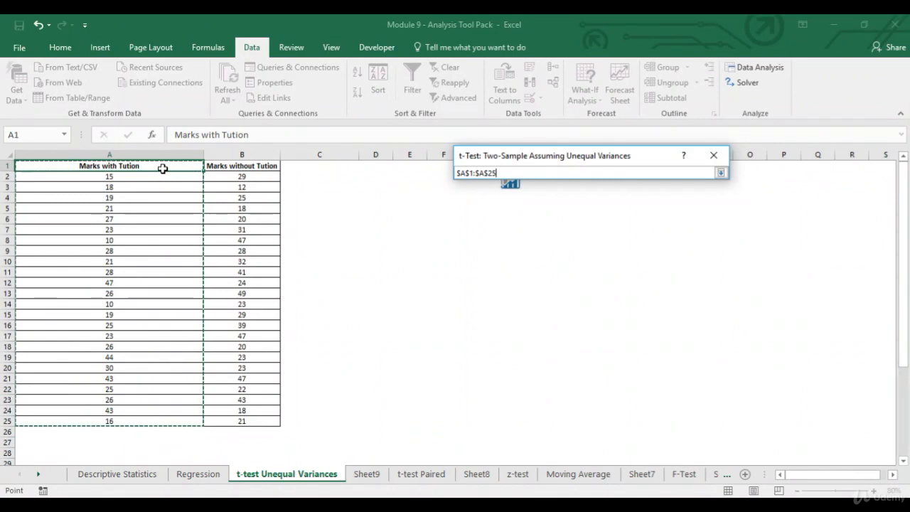
{"action": "left_click", "coordinate": [721, 172]}
{"action": "left_click", "coordinate": [645, 200]}
{"action": "left_click", "coordinate": [263, 168]}
{"action": "key", "text": "ctrl+shift+Down"}
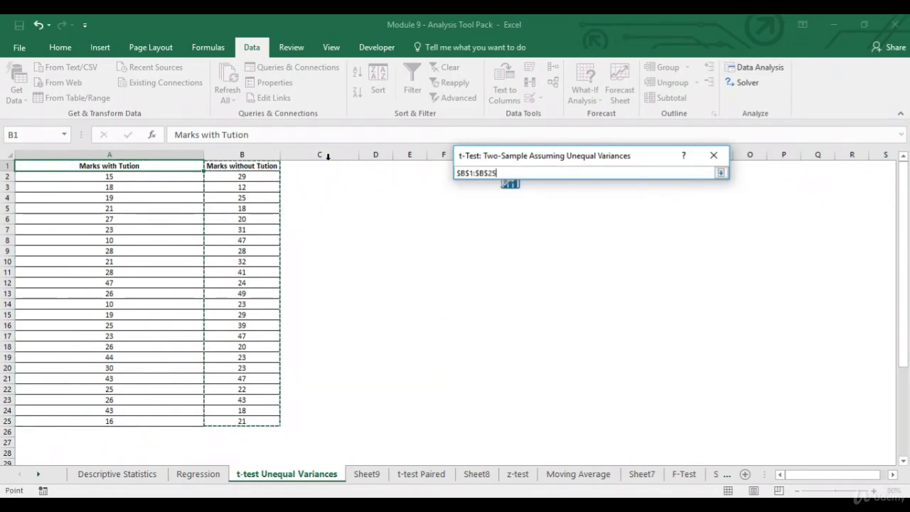
{"action": "left_click", "coordinate": [721, 172]}
Step: Run the unequal-variances t-test with labels included and hypothesized mean difference 0, output to a new worksheet
{"action": "left_click", "coordinate": [485, 239]}
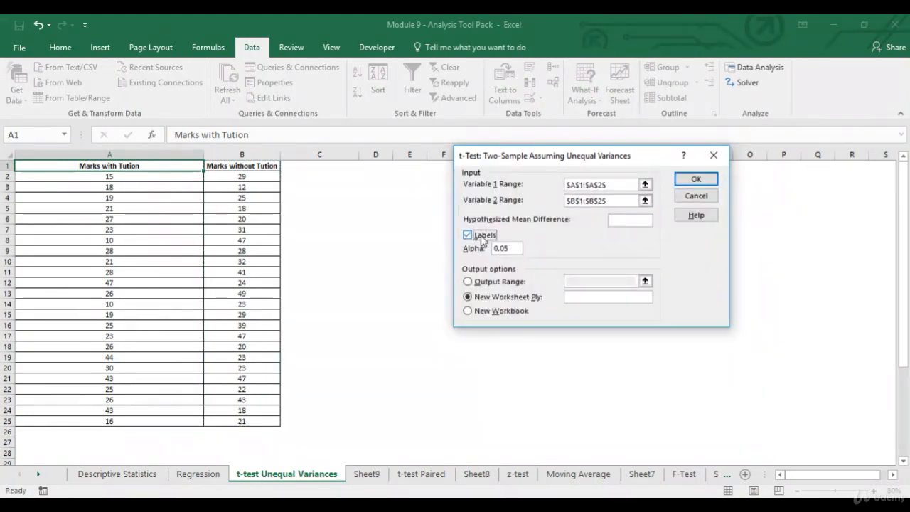
{"action": "left_click", "coordinate": [623, 218]}
{"action": "type", "text": "0"}
{"action": "left_click", "coordinate": [695, 178]}
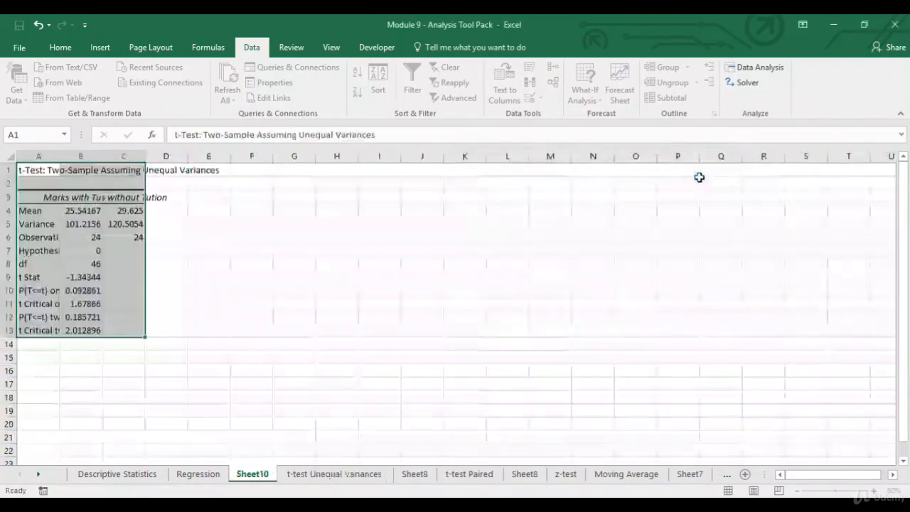
Step: Fit the unequal-variances t-test output's columns to their contents and hide the gridlines
{"action": "left_click", "coordinate": [11, 157]}
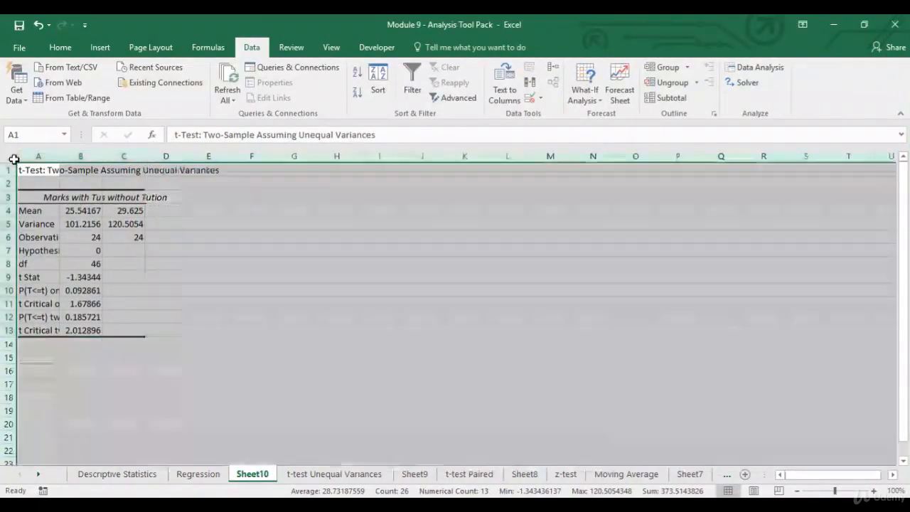
{"action": "double_click", "coordinate": [58, 158]}
{"action": "left_click", "coordinate": [44, 175]}
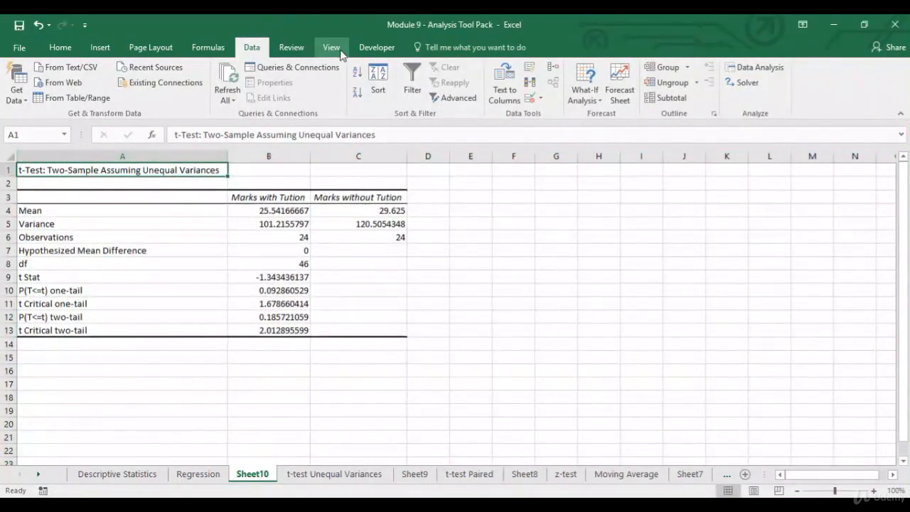
{"action": "left_click", "coordinate": [332, 47]}
{"action": "left_click", "coordinate": [169, 92]}
Step: Highlight the t Stat and t Critical one-tail values in the unequal-variances t-test output in yellow
{"action": "left_click", "coordinate": [281, 277]}
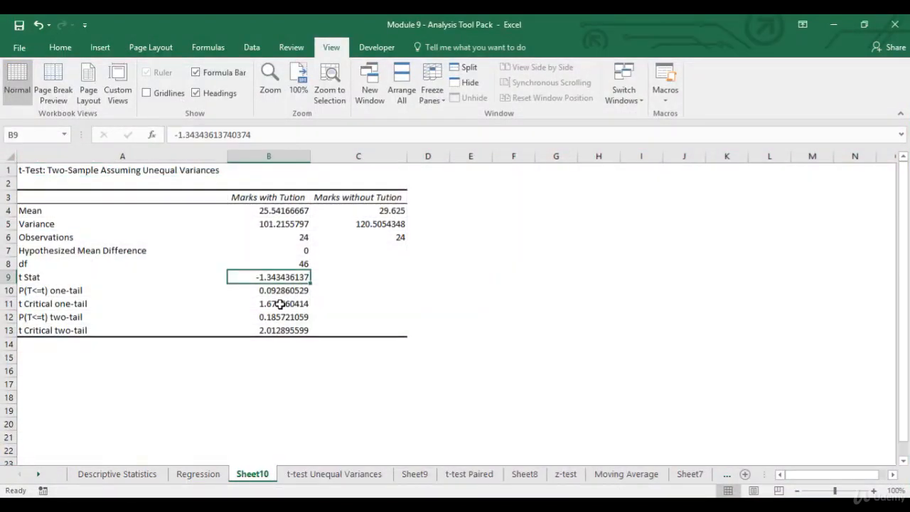
{"action": "left_click", "coordinate": [280, 303], "text": "ctrl"}
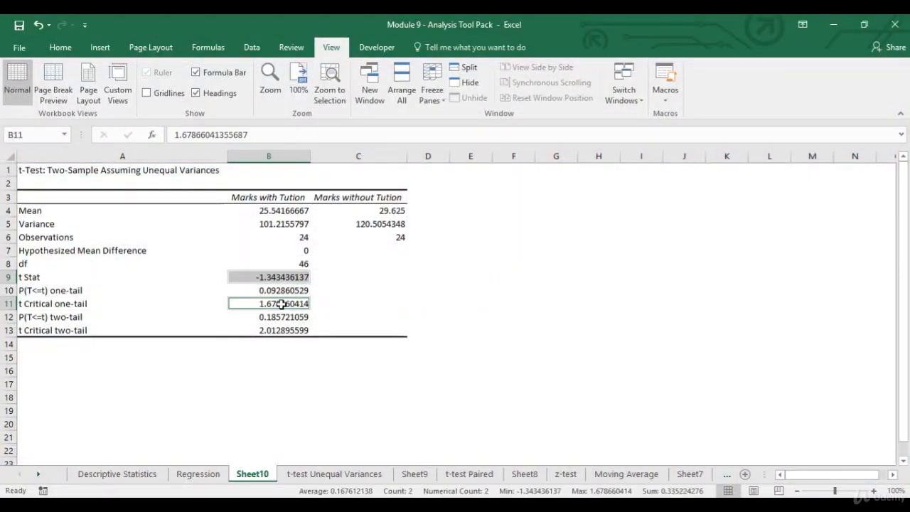
{"action": "left_click", "coordinate": [62, 48]}
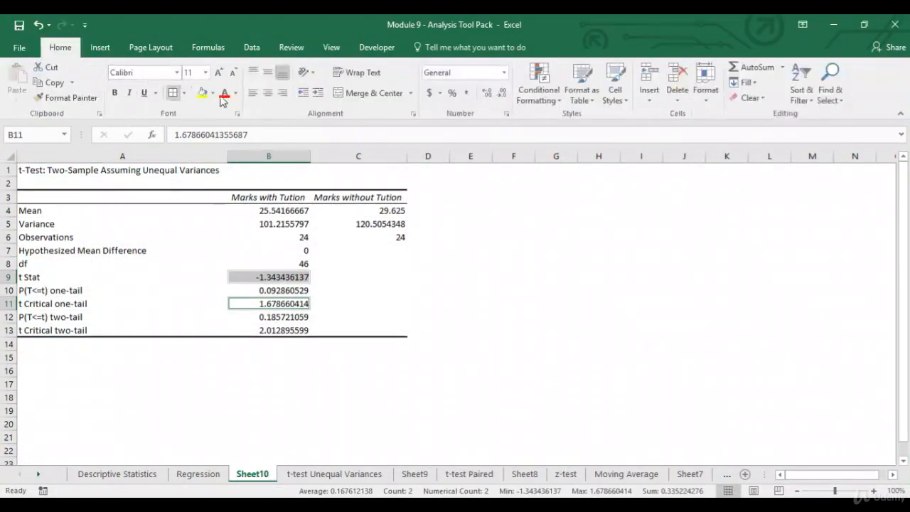
{"action": "left_click", "coordinate": [202, 93]}
{"action": "left_click", "coordinate": [222, 349]}
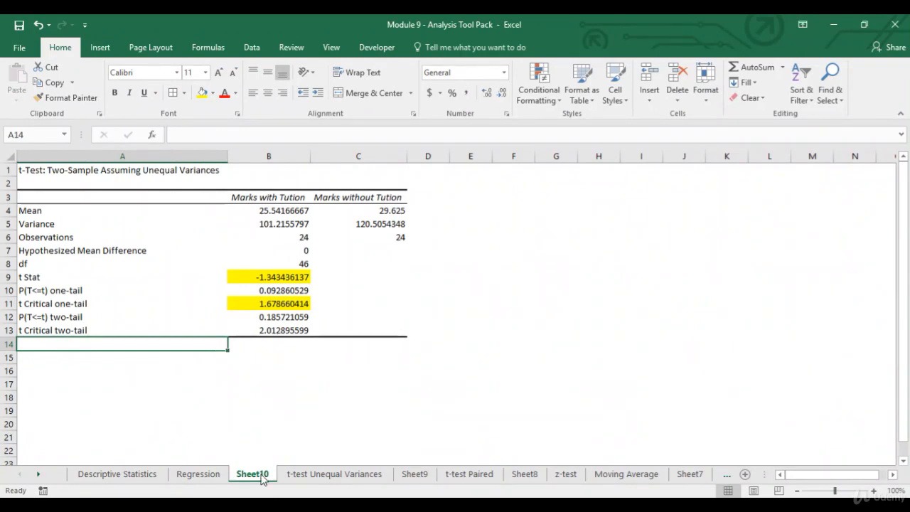
Step: Examine the Salary, Successful Projects and Age columns on the Regression sheet
{"action": "left_click", "coordinate": [213, 474]}
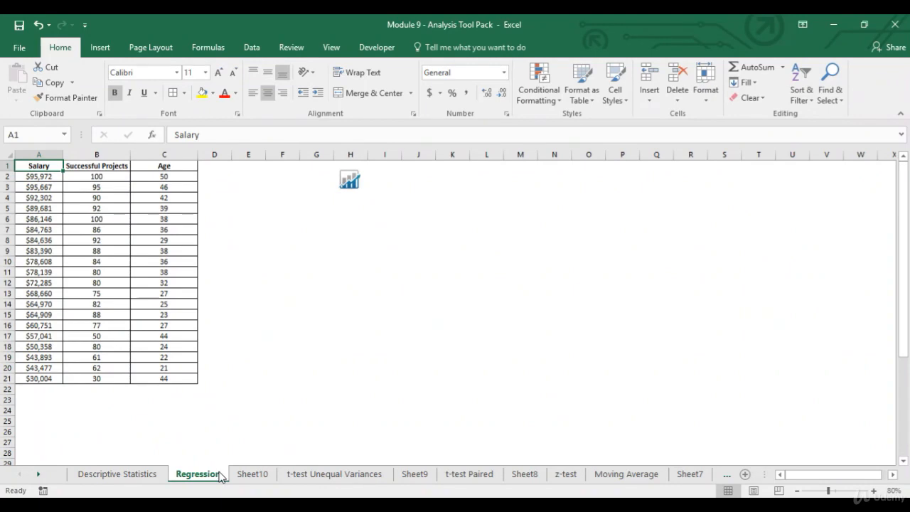
{"action": "key", "text": "Down"}
{"action": "key", "text": "Up"}
{"action": "key", "text": "Right"}
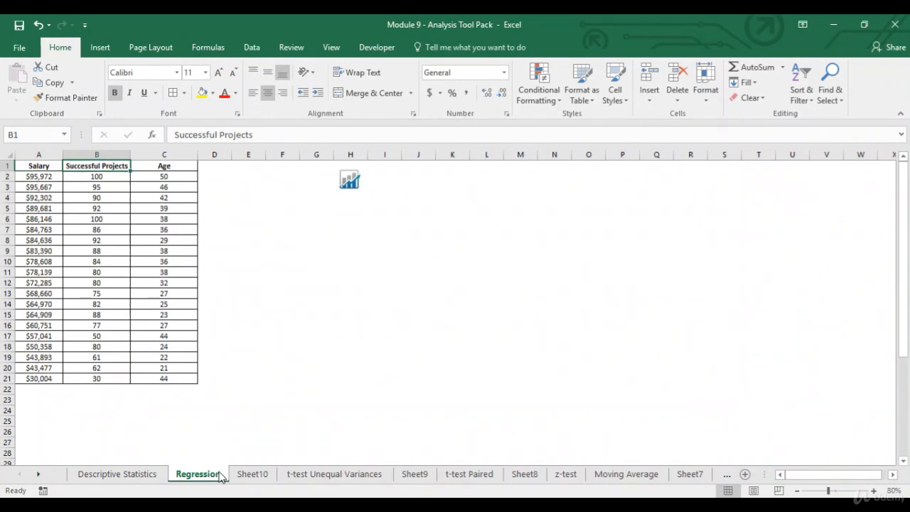
{"action": "key", "text": "Right"}
{"action": "key", "text": "Left"}
{"action": "key", "text": "Left"}
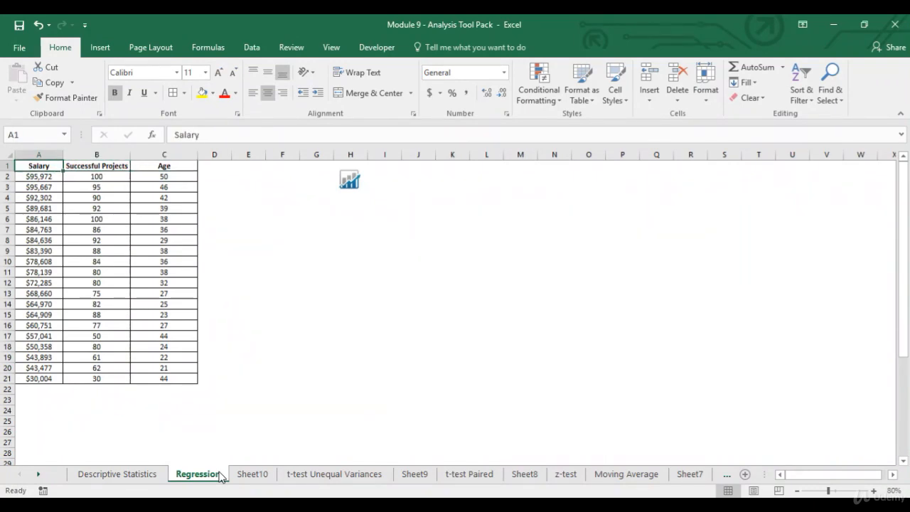
{"action": "key", "text": "Right"}
{"action": "key", "text": "Right"}
{"action": "key", "text": "Left"}
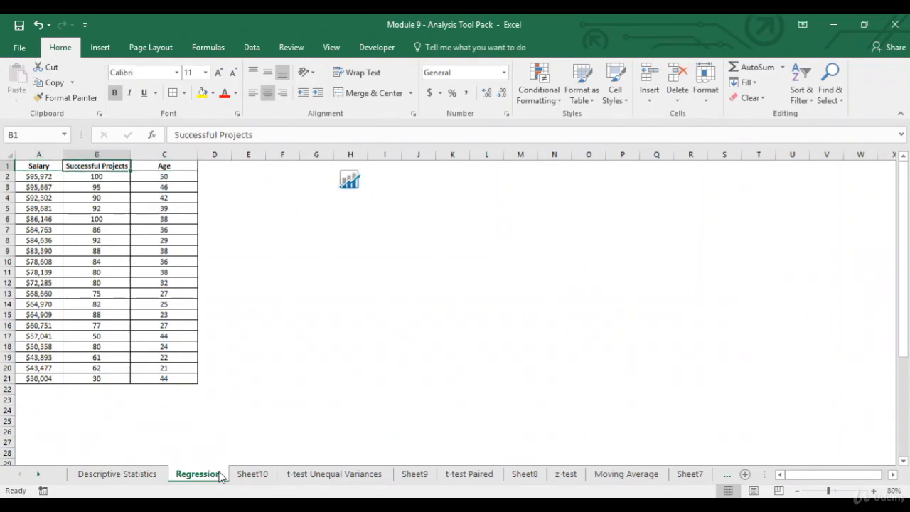
Step: Start the Regression analysis for the salary data
{"action": "left_click", "coordinate": [256, 46]}
{"action": "left_click", "coordinate": [758, 67]}
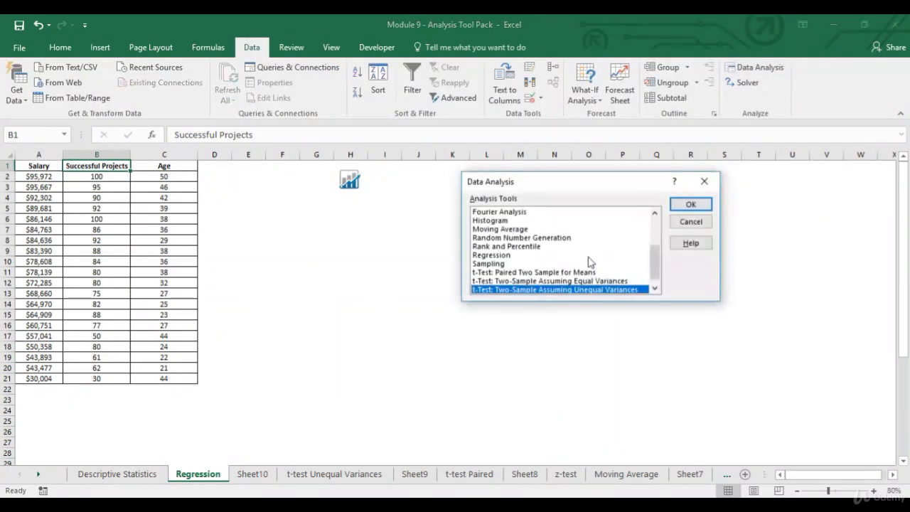
{"action": "left_click", "coordinate": [526, 264]}
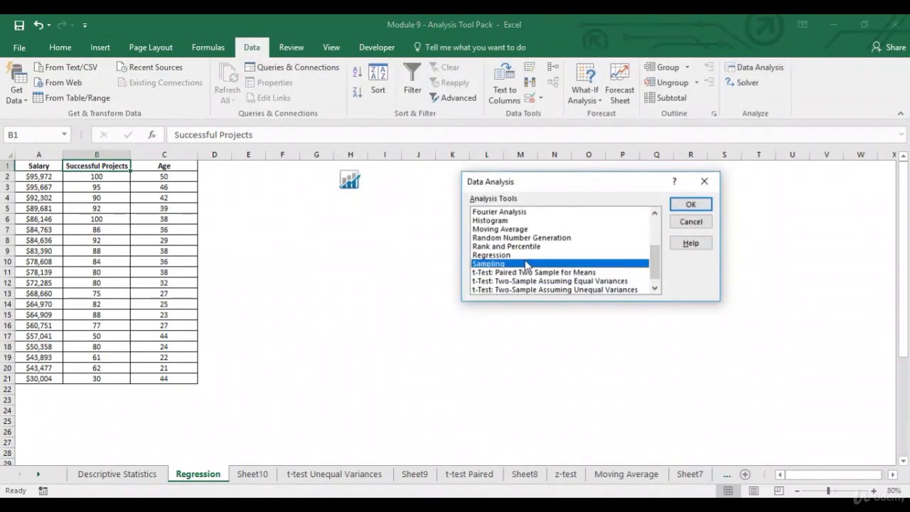
{"action": "left_click", "coordinate": [538, 255]}
{"action": "left_click", "coordinate": [689, 205]}
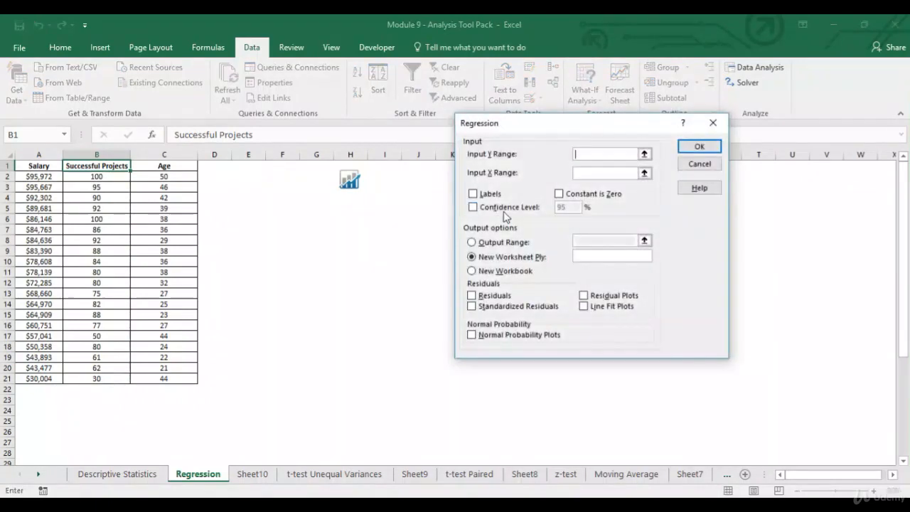
Step: Set the regression's Input Y Range to Salary (A1:A21) and Input X Range to Successful Projects and Age (B1:C21)
{"action": "left_click", "coordinate": [644, 154]}
{"action": "left_click", "coordinate": [41, 176]}
{"action": "left_click", "coordinate": [50, 166]}
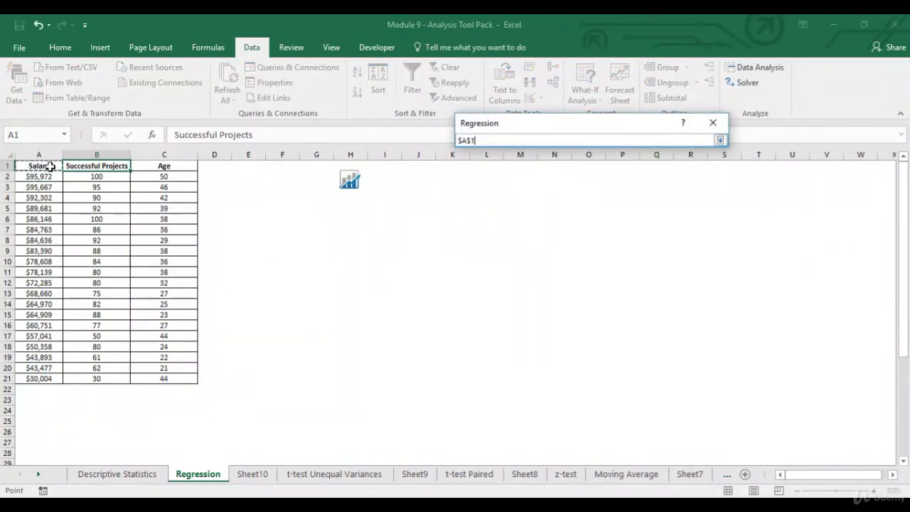
{"action": "key", "text": "ctrl+shift+Down"}
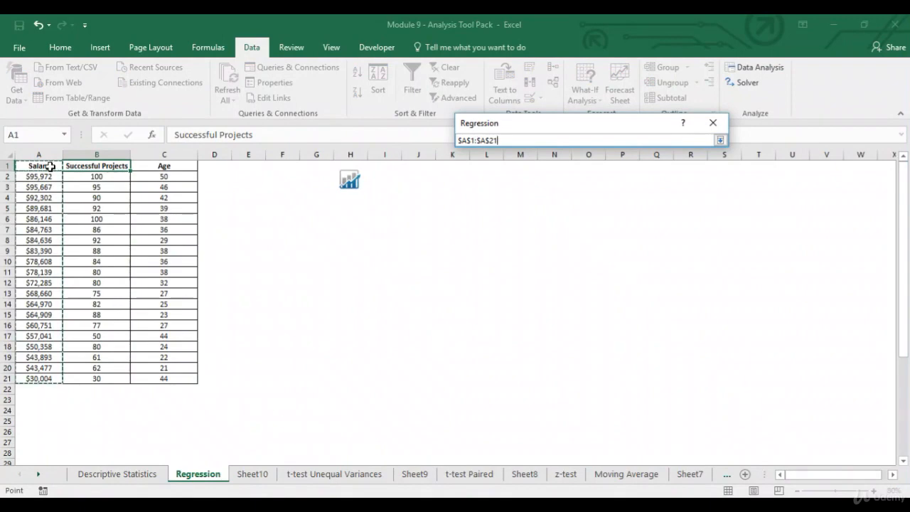
{"action": "left_click", "coordinate": [719, 140]}
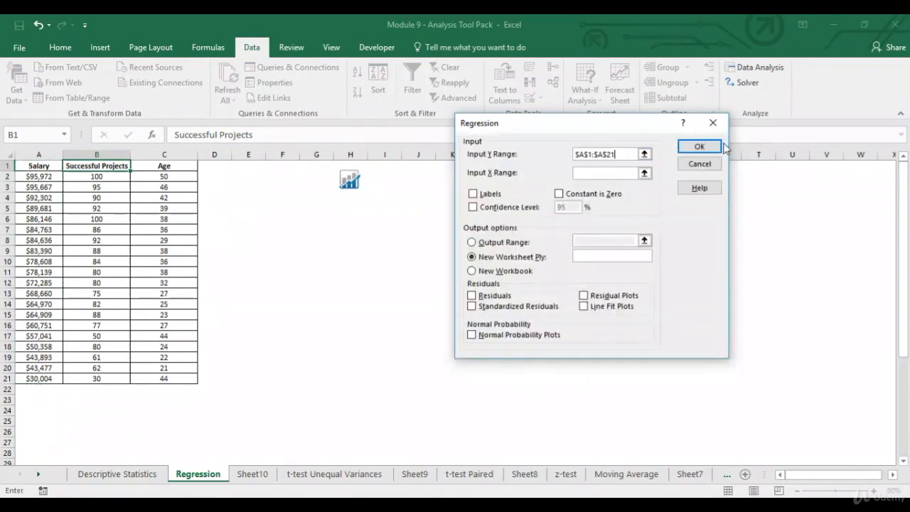
{"action": "left_click", "coordinate": [644, 174]}
{"action": "left_click", "coordinate": [117, 164]}
{"action": "key", "text": "ctrl+shift+Right"}
{"action": "key", "text": "ctrl+shift+Down"}
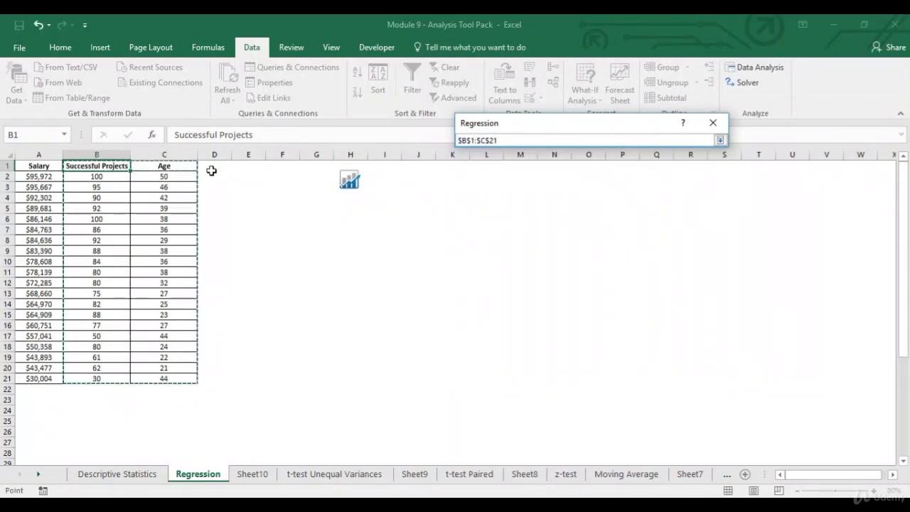
{"action": "left_click", "coordinate": [720, 141]}
Step: Include labels and a 95% confidence level, and run the regression with its output on a new worksheet
{"action": "left_click", "coordinate": [480, 199]}
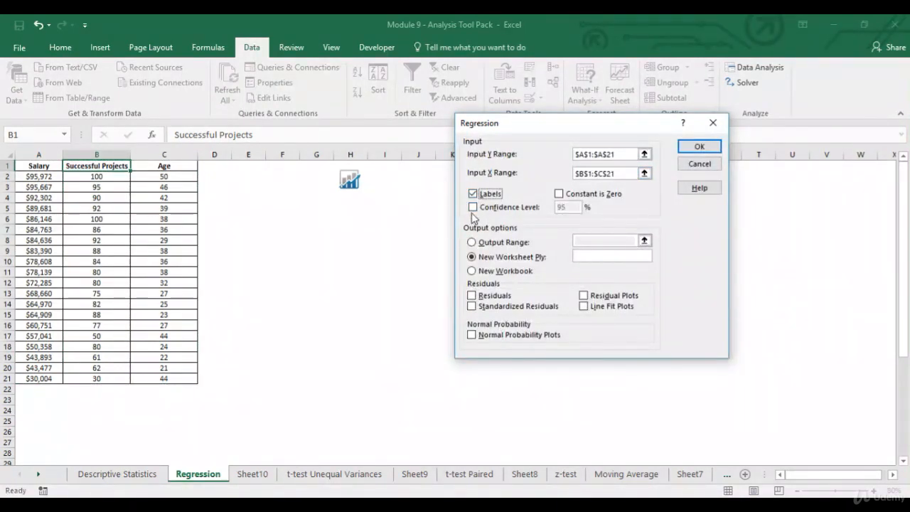
{"action": "left_click", "coordinate": [472, 208]}
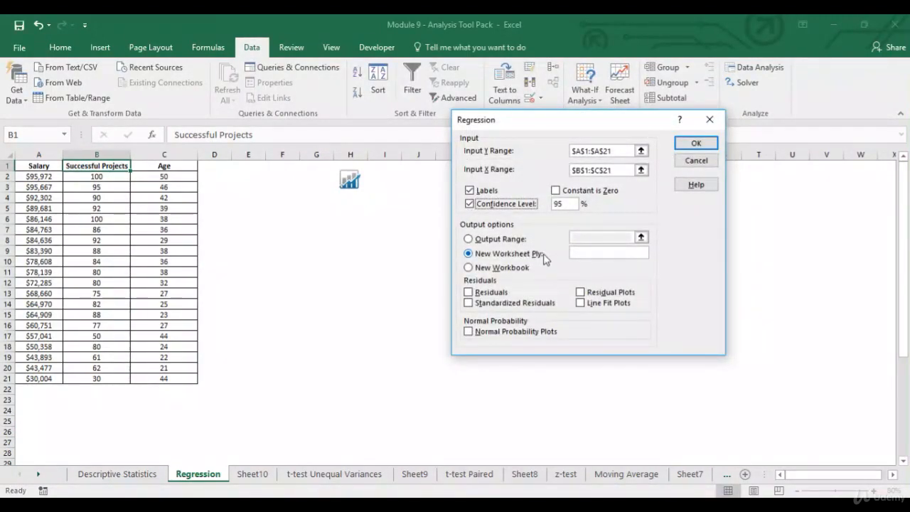
{"action": "left_click", "coordinate": [698, 144]}
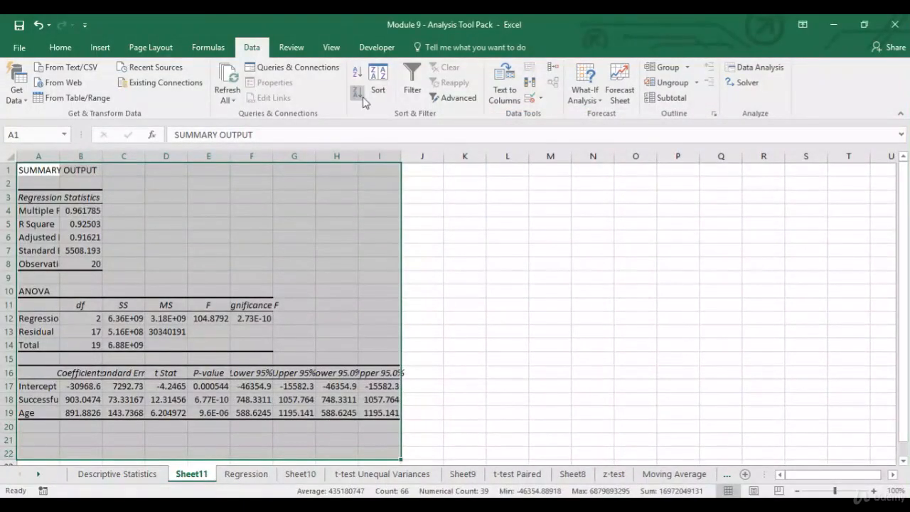
Step: Hide the gridlines on the regression output sheet
{"action": "left_click", "coordinate": [332, 47]}
{"action": "left_click", "coordinate": [147, 93]}
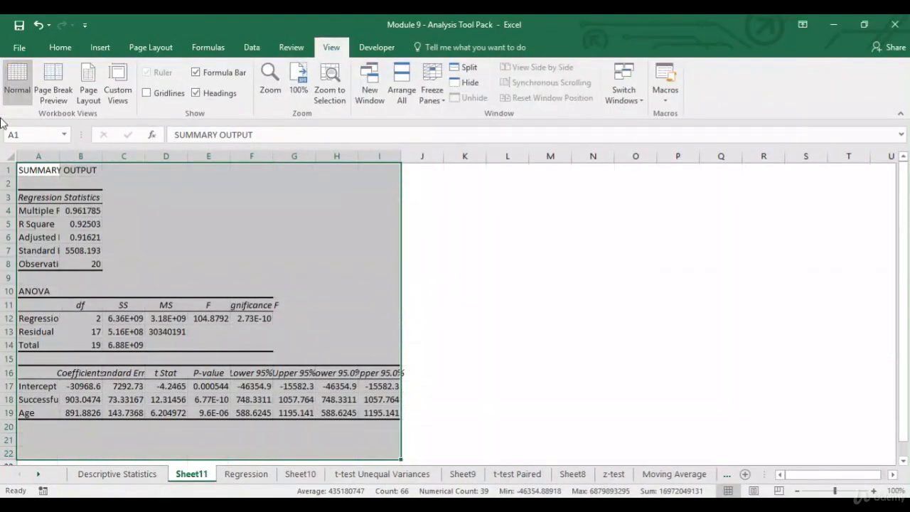
Step: Auto-fit all columns of the regression output sheet and centre its contents
{"action": "left_click", "coordinate": [8, 154]}
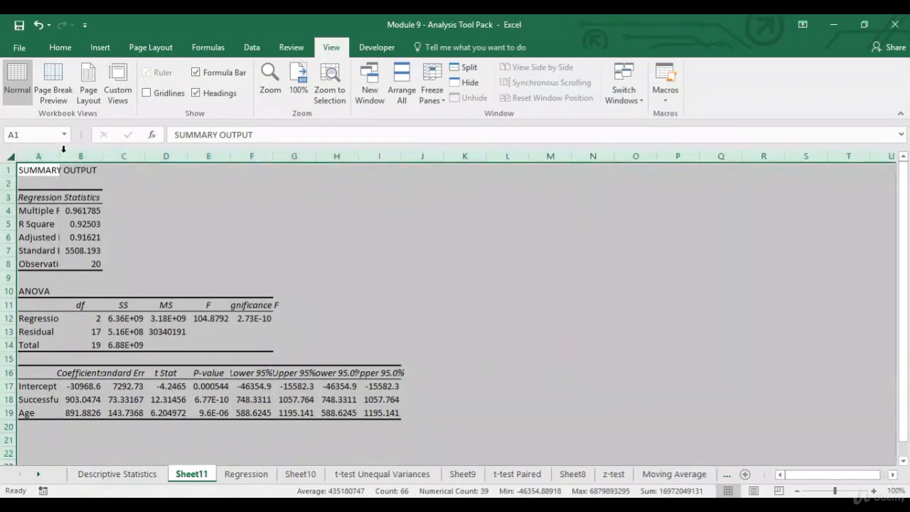
{"action": "double_click", "coordinate": [61, 156]}
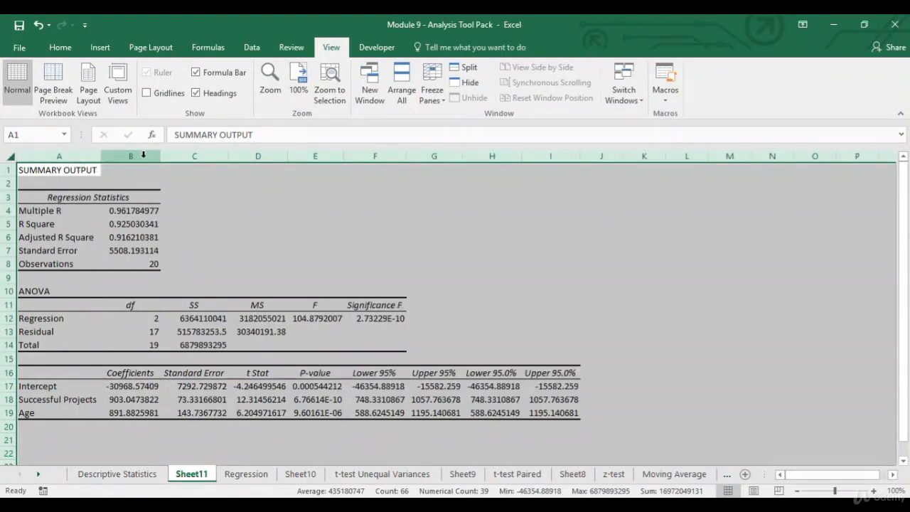
{"action": "left_click", "coordinate": [62, 47]}
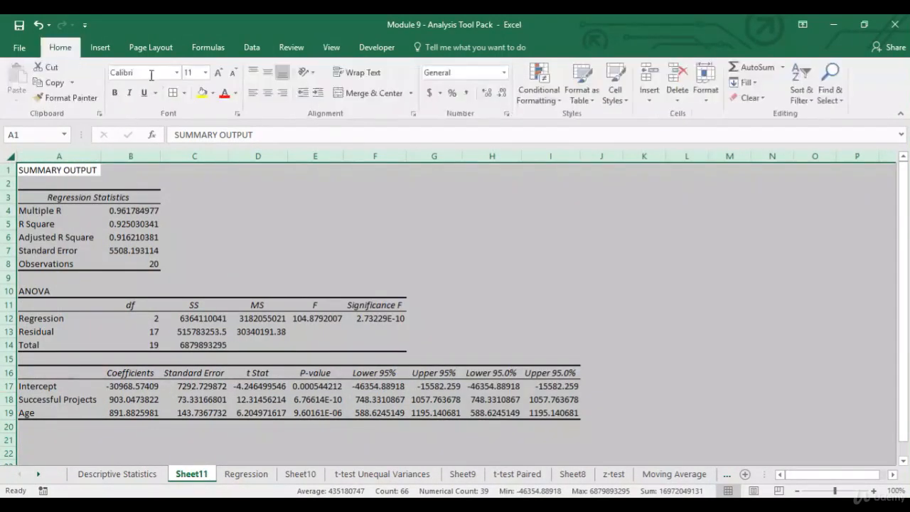
{"action": "left_click", "coordinate": [267, 99]}
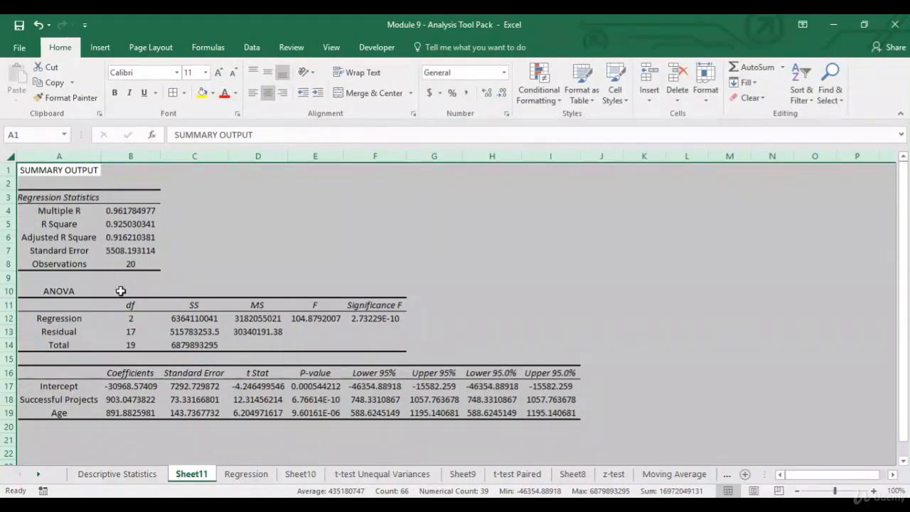
Step: Apply all borders to the ANOVA table (A11:F14), the regression statistics (A4:B8) and the coefficients table (A16:I19)
{"action": "left_click_drag", "start_coordinate": [88, 304], "coordinate": [368, 349]}
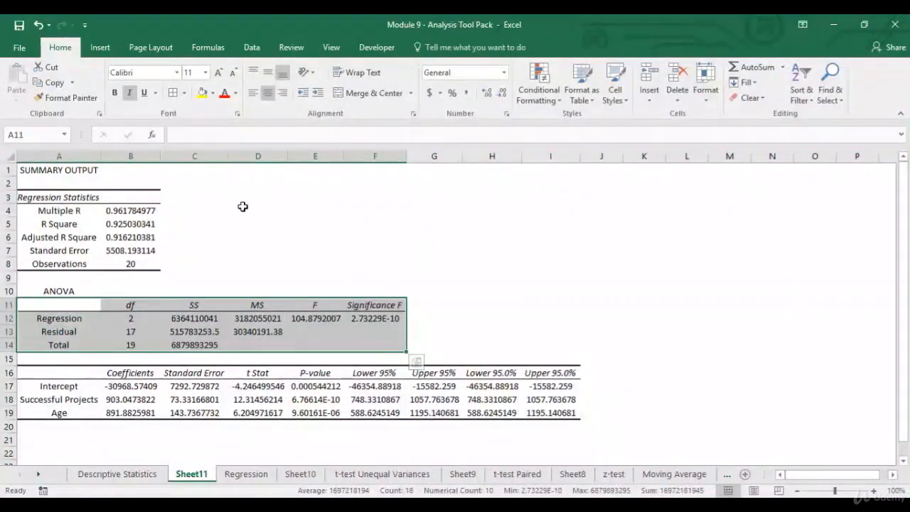
{"action": "left_click_drag", "start_coordinate": [51, 210], "coordinate": [106, 262]}
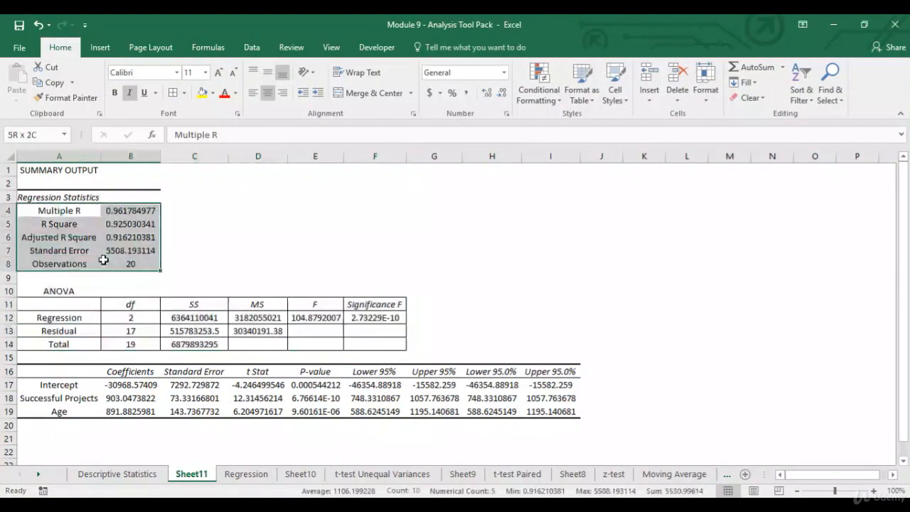
{"action": "left_click", "coordinate": [171, 93]}
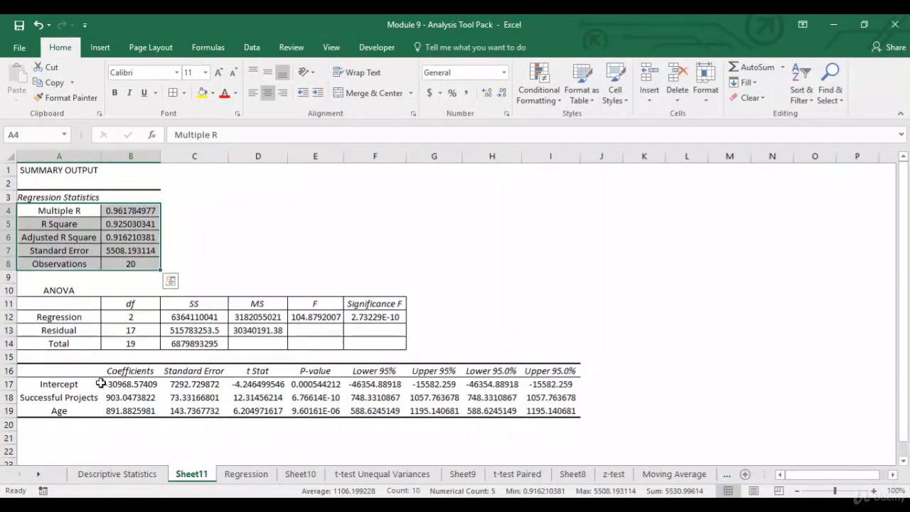
{"action": "left_click_drag", "start_coordinate": [90, 374], "coordinate": [555, 411]}
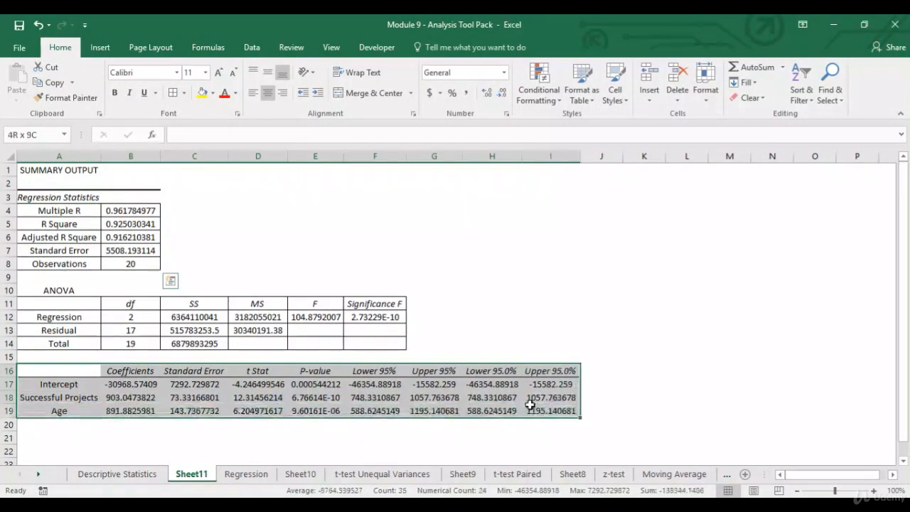
{"action": "left_click", "coordinate": [172, 93]}
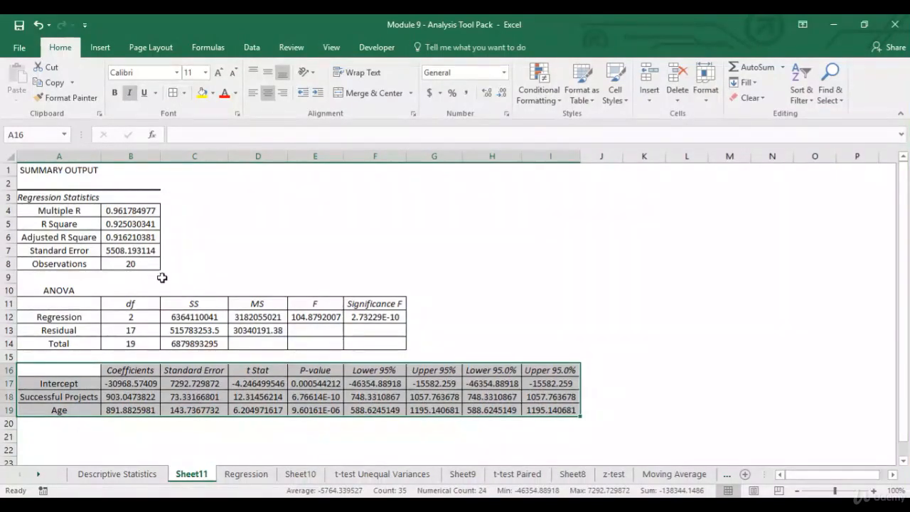
Step: Examine the R Square value in the regression statistics
{"action": "left_click", "coordinate": [130, 224]}
{"action": "left_click", "coordinate": [67, 196]}
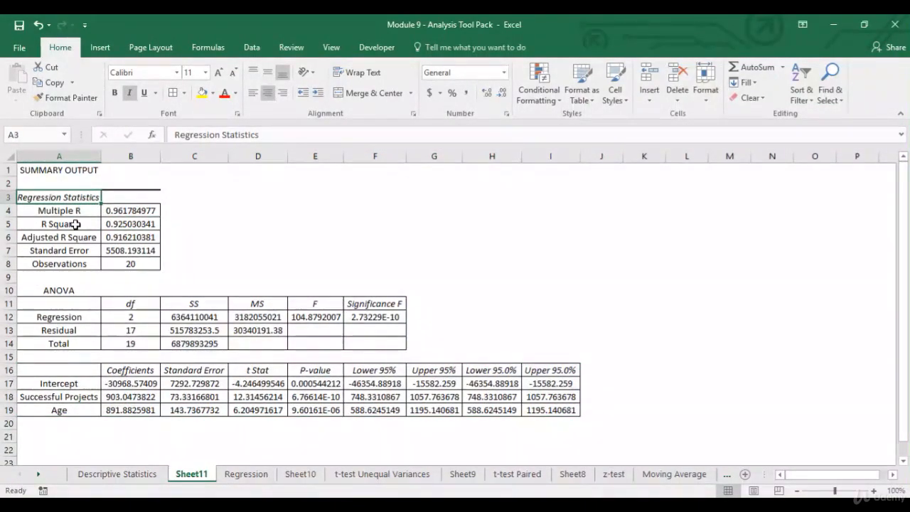
{"action": "left_click", "coordinate": [75, 224]}
{"action": "key", "text": "Right"}
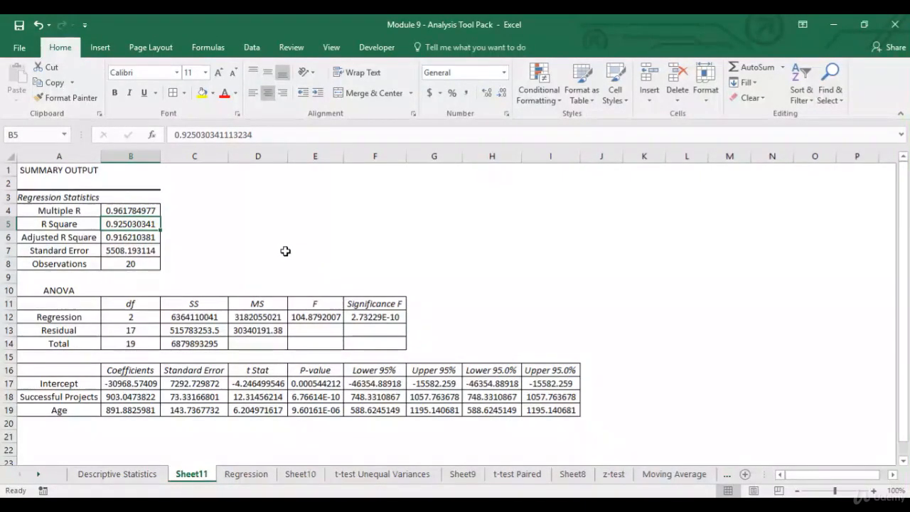
Step: Start the regression equation in row 21 by copying the Intercept coefficient to B21 and entering + in C21
{"action": "key", "text": "Down"}
{"action": "key", "text": "Down"}
{"action": "key", "text": "Down"}
{"action": "key", "text": "Down"}
{"action": "key", "text": "Down"}
{"action": "key", "text": "Down"}
{"action": "key", "text": "Down"}
{"action": "key", "text": "Down"}
{"action": "key", "text": "Down"}
{"action": "key", "text": "Down"}
{"action": "key", "text": "Down"}
{"action": "key", "text": "Down"}
{"action": "key", "text": "ctrl+c"}
{"action": "key", "text": "Down"}
{"action": "key", "text": "Down"}
{"action": "key", "text": "Down"}
{"action": "key", "text": "Down"}
{"action": "key", "text": "ctrl+v"}
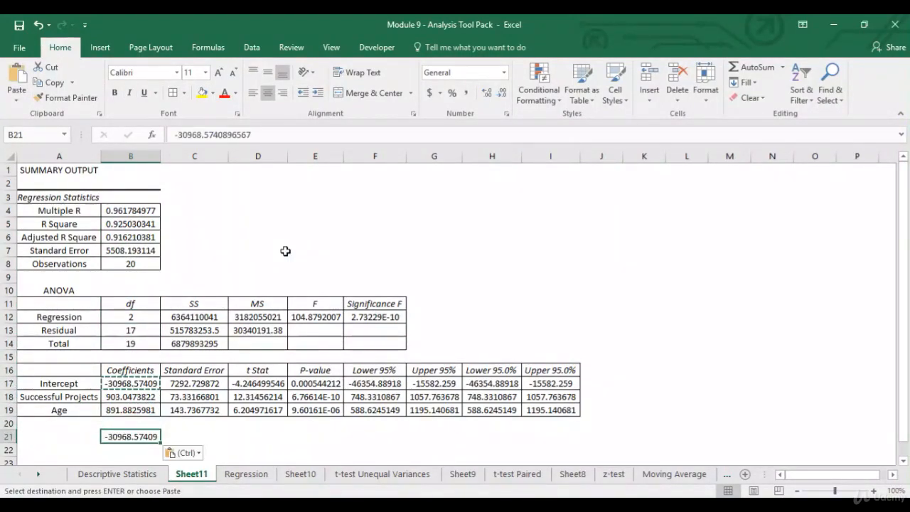
{"action": "key", "text": "Right"}
{"action": "key", "text": "Escape"}
{"action": "type", "text": "+"}
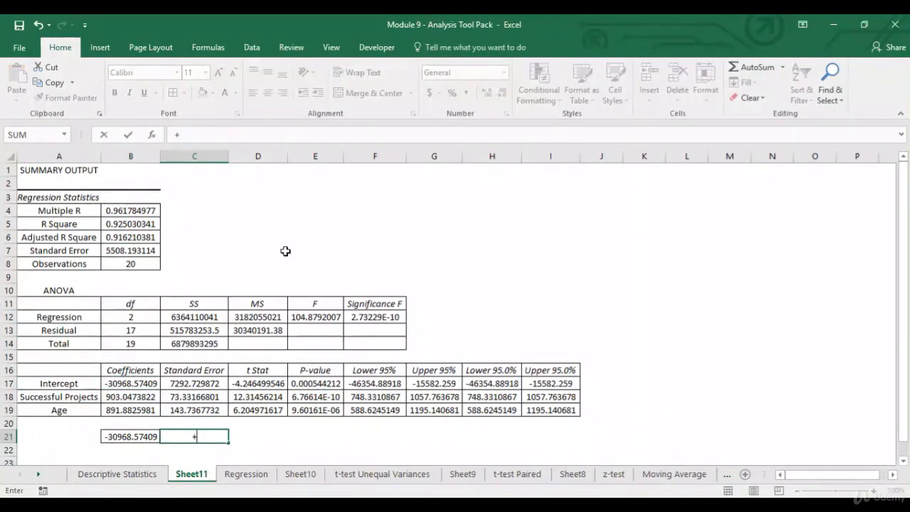
{"action": "key", "text": "Tab"}
Step: Enter the Successful Projects term (903.047382226737* SP) in D21, using its coefficient copied from B18
{"action": "key", "text": "Left"}
{"action": "key", "text": "Left"}
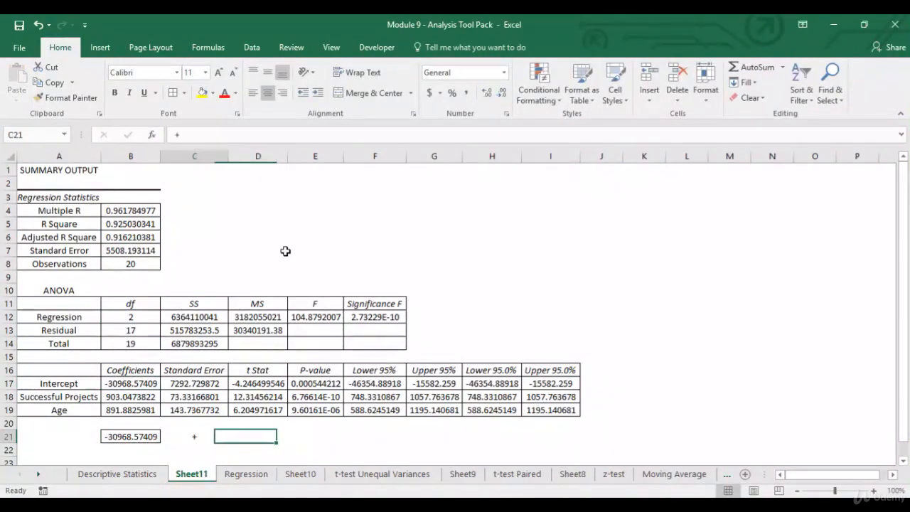
{"action": "key", "text": "Up"}
{"action": "key", "text": "Up"}
{"action": "key", "text": "Up"}
{"action": "key", "text": "F2"}
{"action": "key", "text": "shift+Home"}
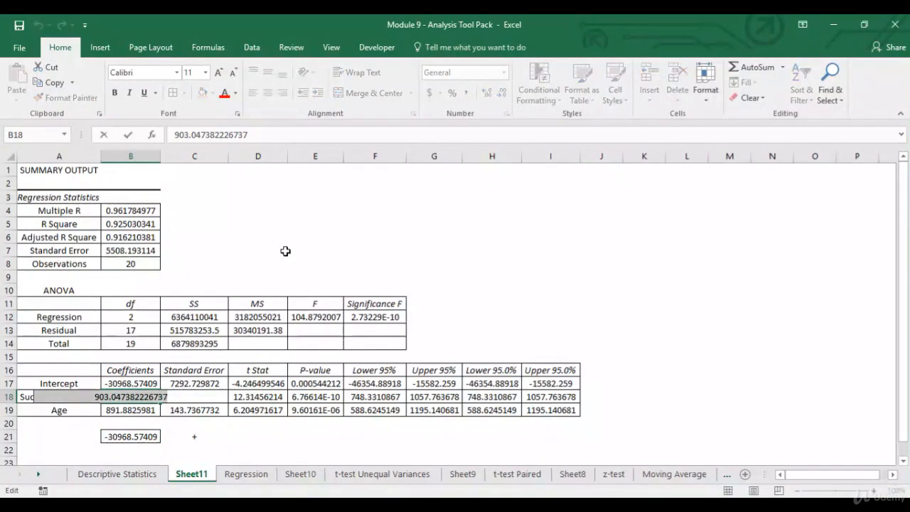
{"action": "key", "text": "ctrl+c"}
{"action": "key", "text": "Escape"}
{"action": "key", "text": "Down"}
{"action": "key", "text": "Right"}
{"action": "key", "text": "Down"}
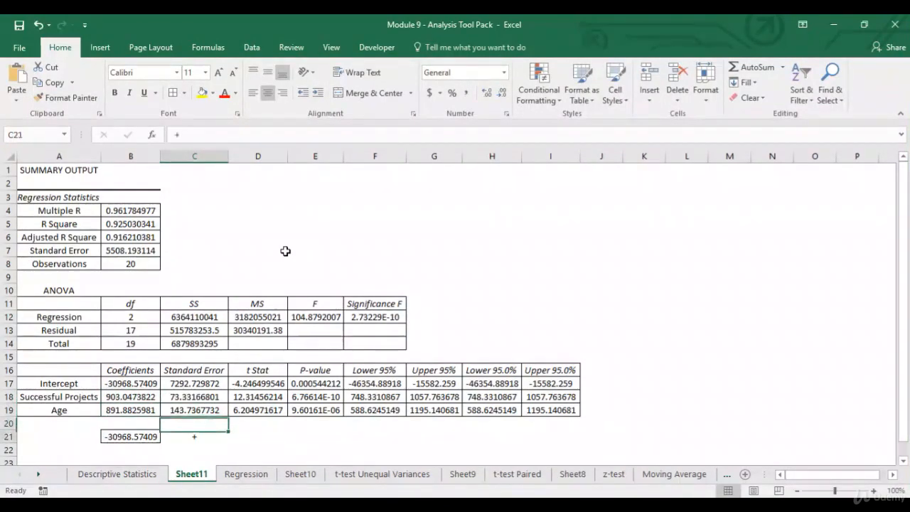
{"action": "key", "text": "Down"}
{"action": "key", "text": "Right"}
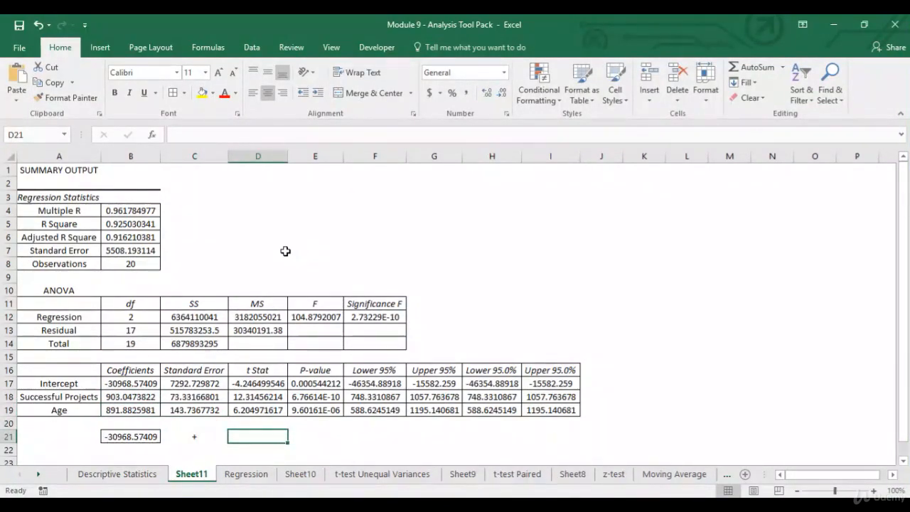
{"action": "type", "text": "("}
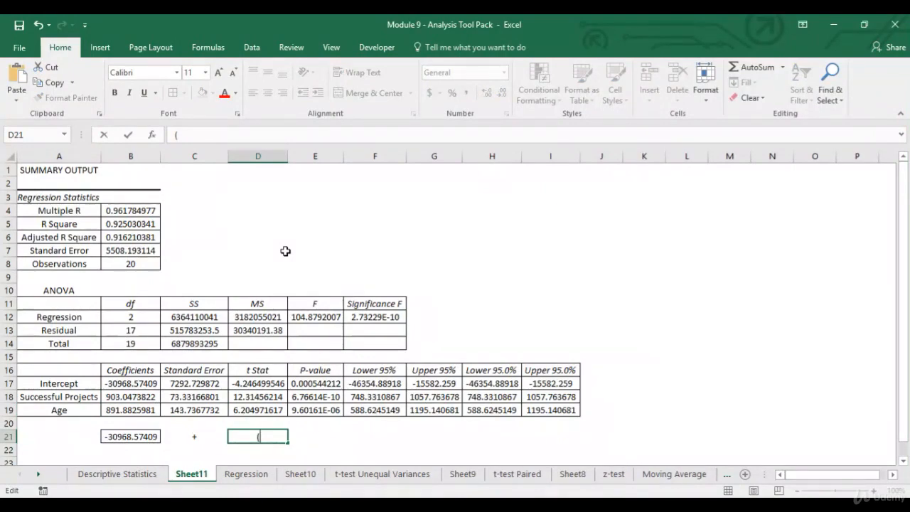
{"action": "key", "text": "ctrl+v"}
{"action": "type", "text": "*"}
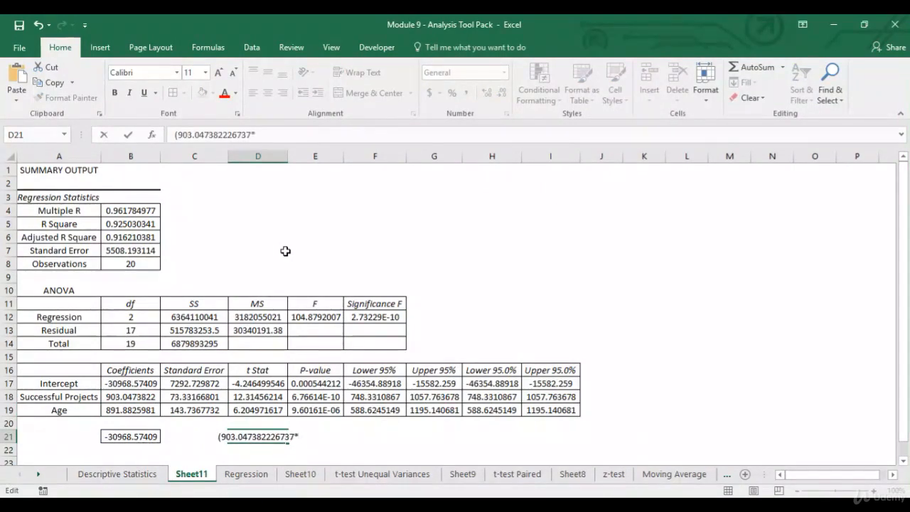
{"action": "type", "text": " S"}
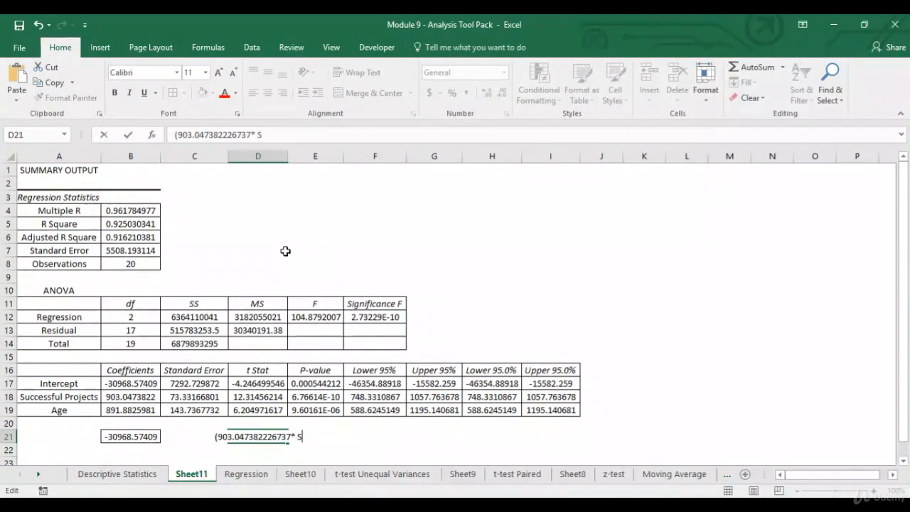
{"action": "type", "text": "P)"}
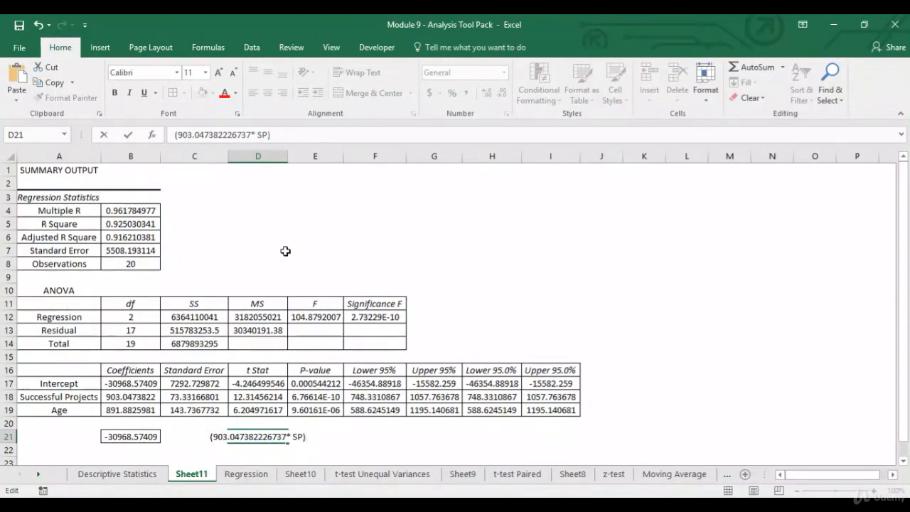
{"action": "key", "text": "Tab"}
Step: Enter + in F21 and the Age term (891.882598073672*Age) in G21, using the coefficient copied from B19
{"action": "key", "text": "Tab"}
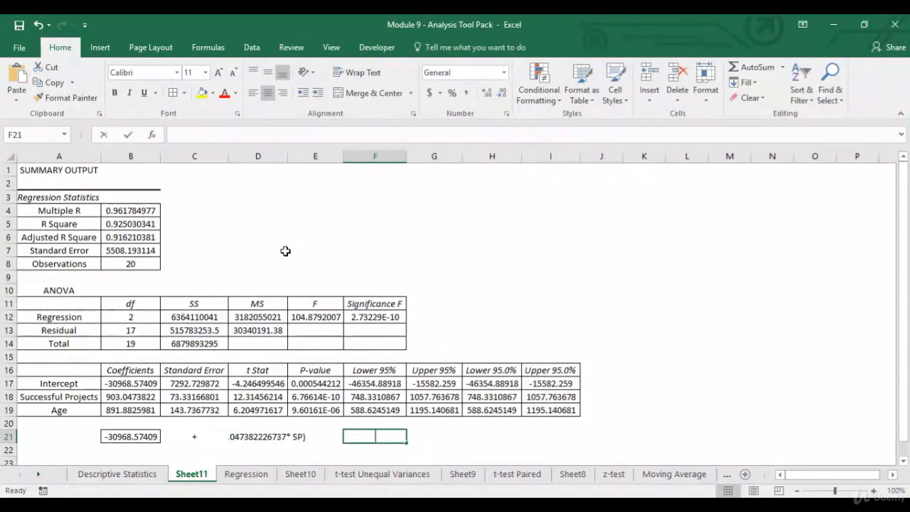
{"action": "type", "text": "+"}
{"action": "key", "text": "Tab"}
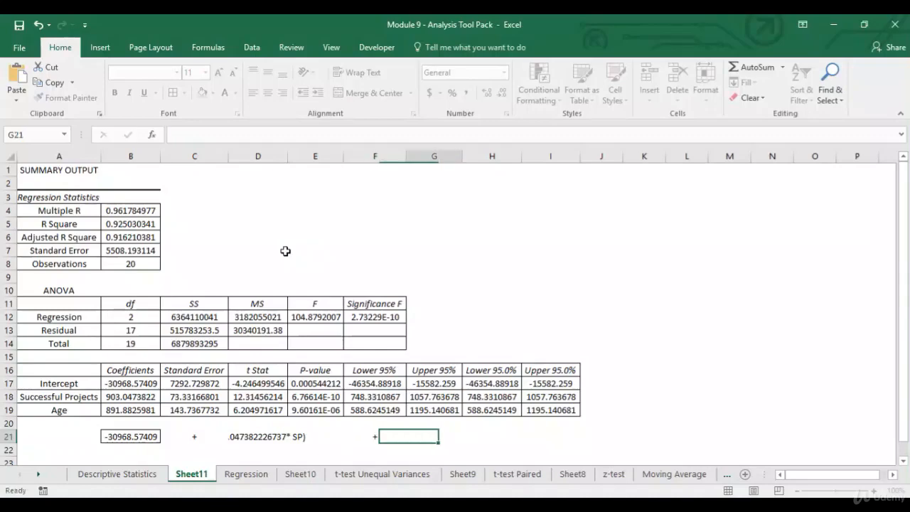
{"action": "key", "text": "Left"}
{"action": "key", "text": "Left"}
{"action": "key", "text": "Left"}
{"action": "key", "text": "Left"}
{"action": "key", "text": "Left"}
{"action": "key", "text": "Up"}
{"action": "key", "text": "Up"}
{"action": "key", "text": "F2"}
{"action": "key", "text": "shift+Home"}
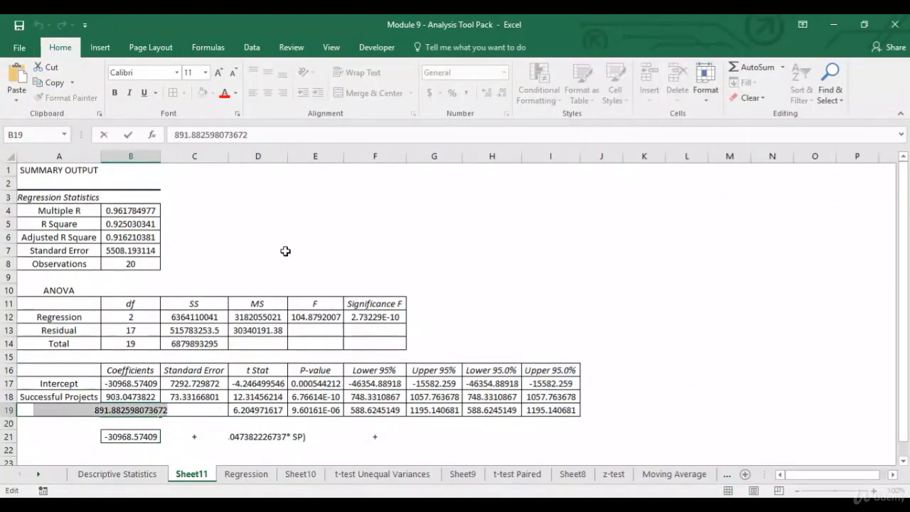
{"action": "key", "text": "Escape"}
{"action": "key", "text": "Down"}
{"action": "key", "text": "Down"}
{"action": "key", "text": "Right"}
{"action": "key", "text": "Right"}
{"action": "key", "text": "Right"}
{"action": "key", "text": "Right"}
{"action": "key", "text": "Right"}
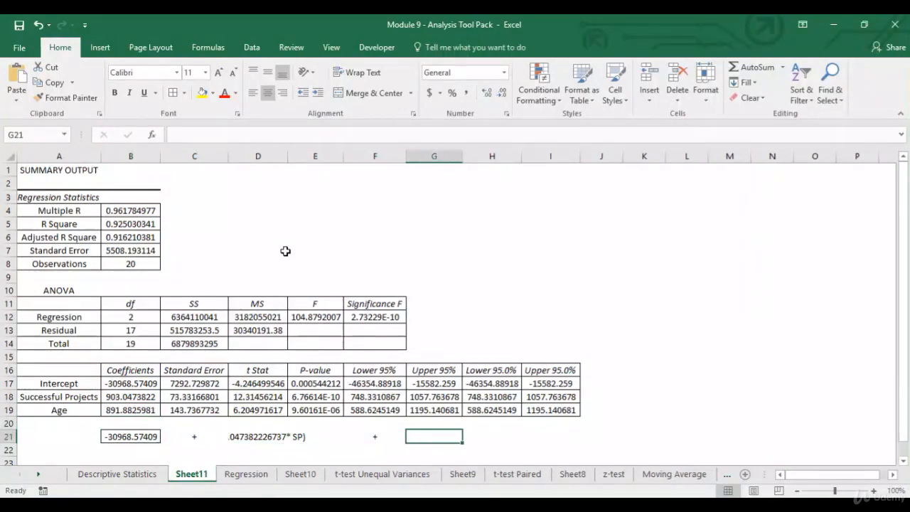
{"action": "key", "text": "F2"}
{"action": "type", "text": "("}
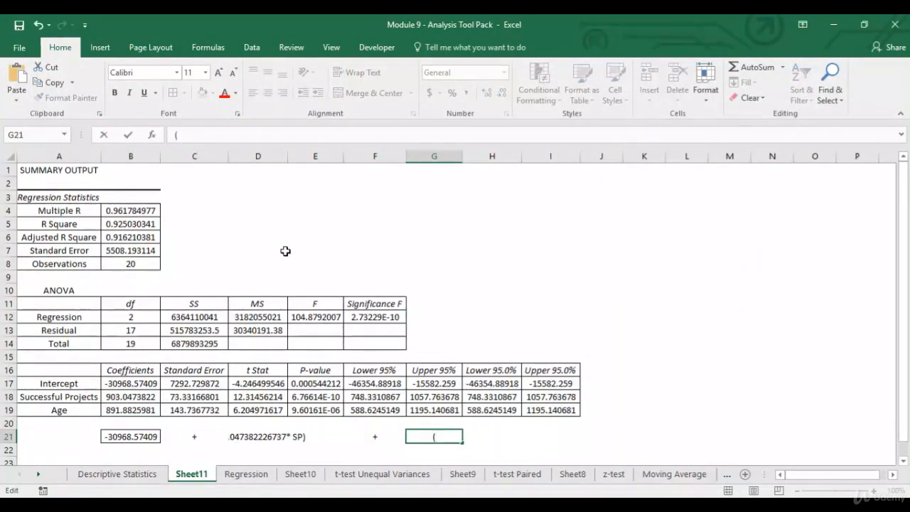
{"action": "key", "text": "ctrl+v"}
{"action": "type", "text": "*Age)"}
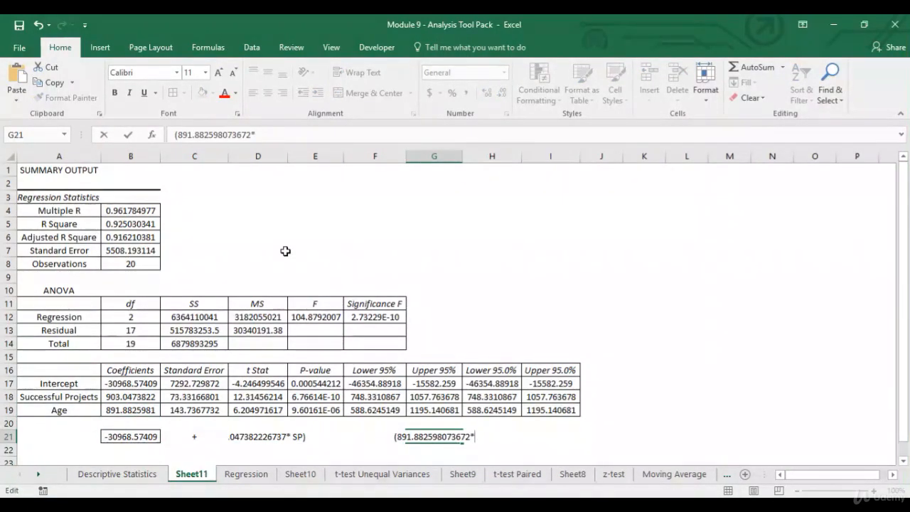
{"action": "key", "text": "Return"}
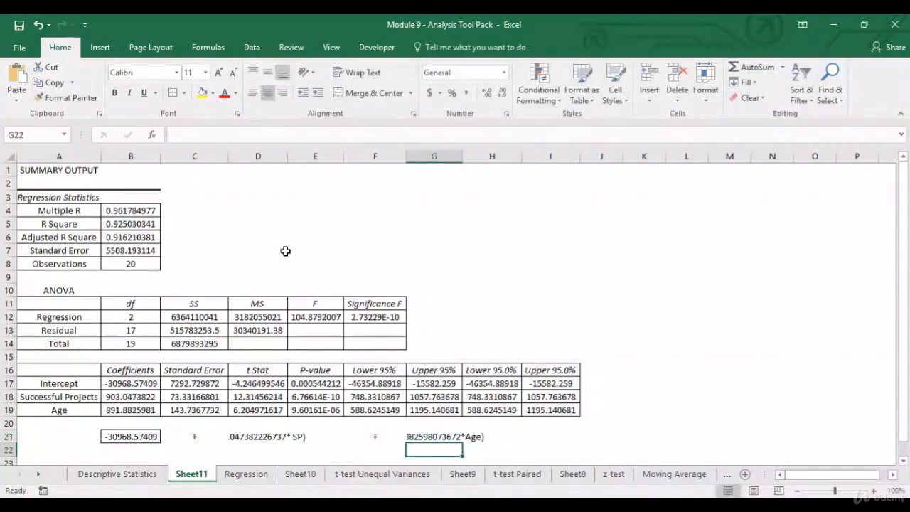
Step: Fit the widths of columns D and G to the equation terms and review the row 21 equation against the coefficients
{"action": "key", "text": "Up"}
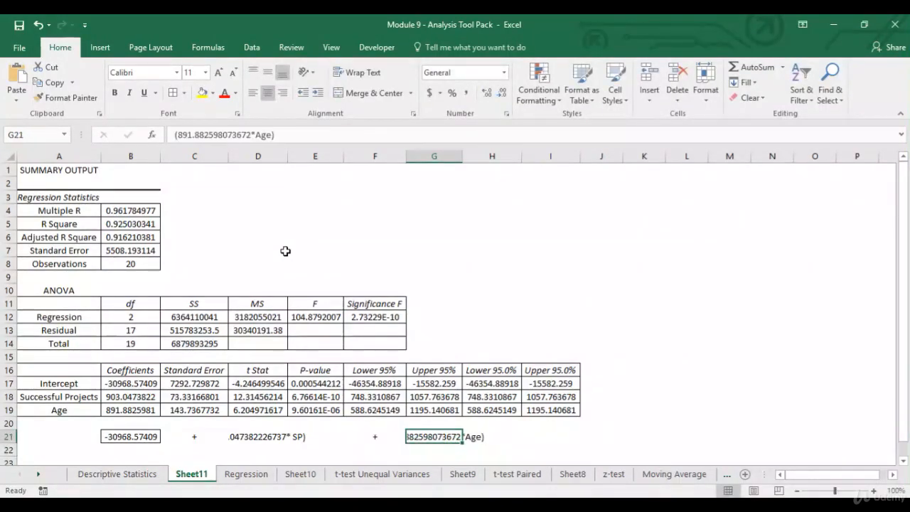
{"action": "double_click", "coordinate": [462, 156]}
{"action": "left_click_drag", "start_coordinate": [131, 437], "coordinate": [506, 437]}
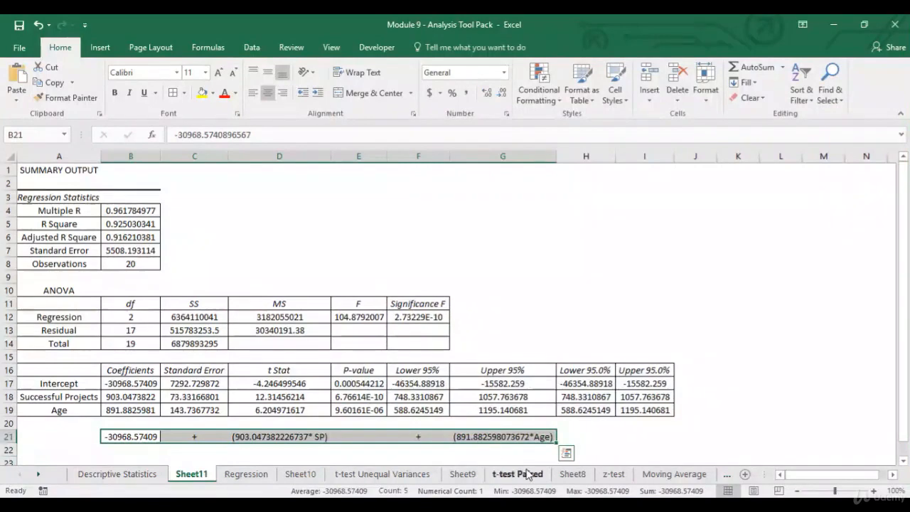
{"action": "left_click", "coordinate": [122, 384]}
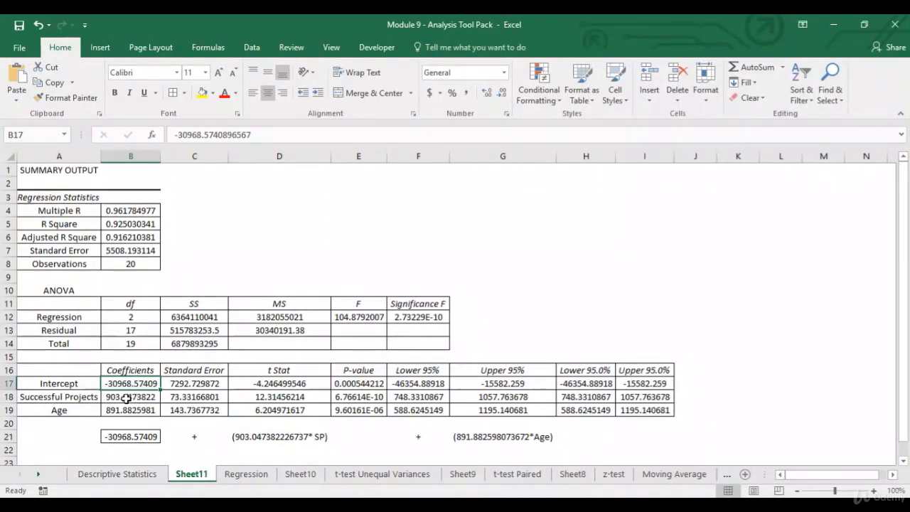
Step: Examine the Successful Projects and Age coefficients in B18:B19 and the regression P-values in E17:E19
{"action": "left_click", "coordinate": [124, 399]}
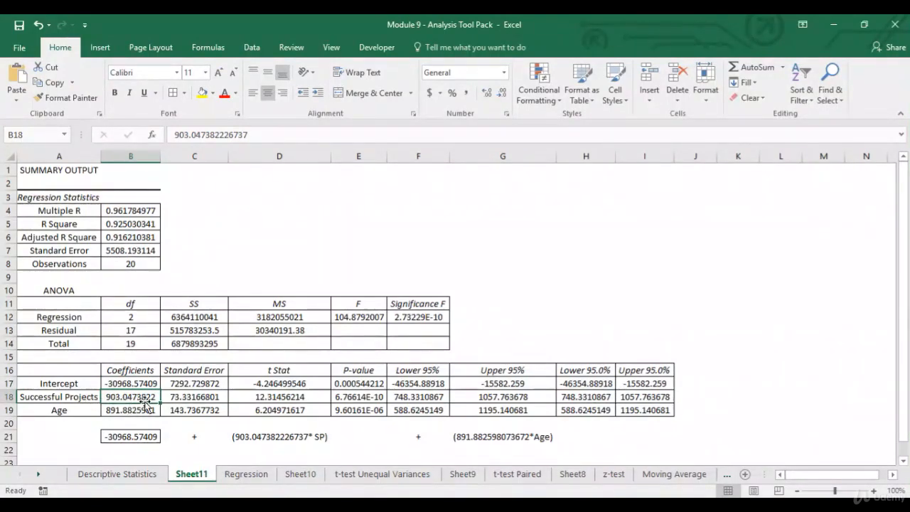
{"action": "left_click", "coordinate": [91, 407]}
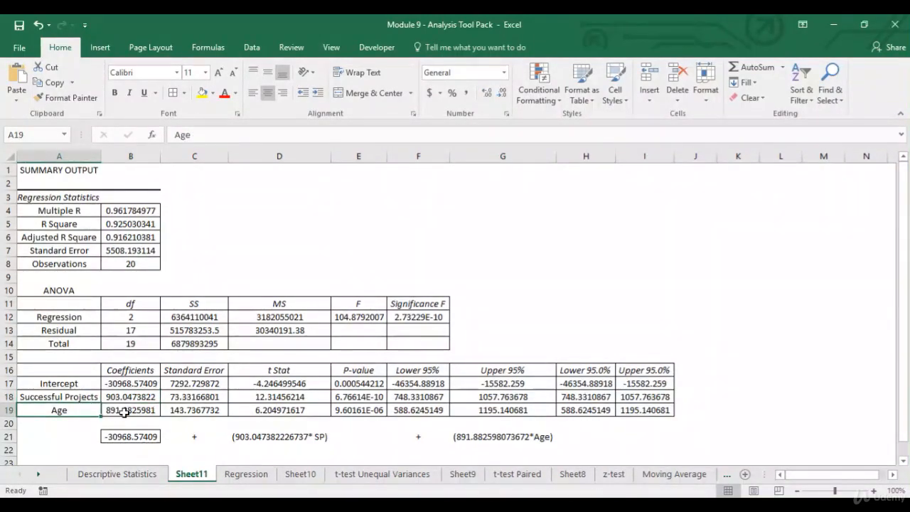
{"action": "left_click", "coordinate": [124, 413]}
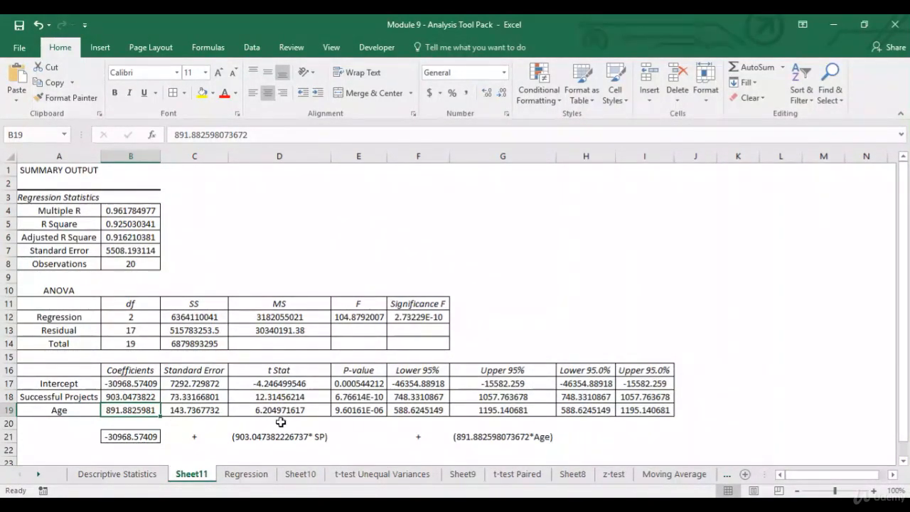
{"action": "left_click", "coordinate": [371, 382]}
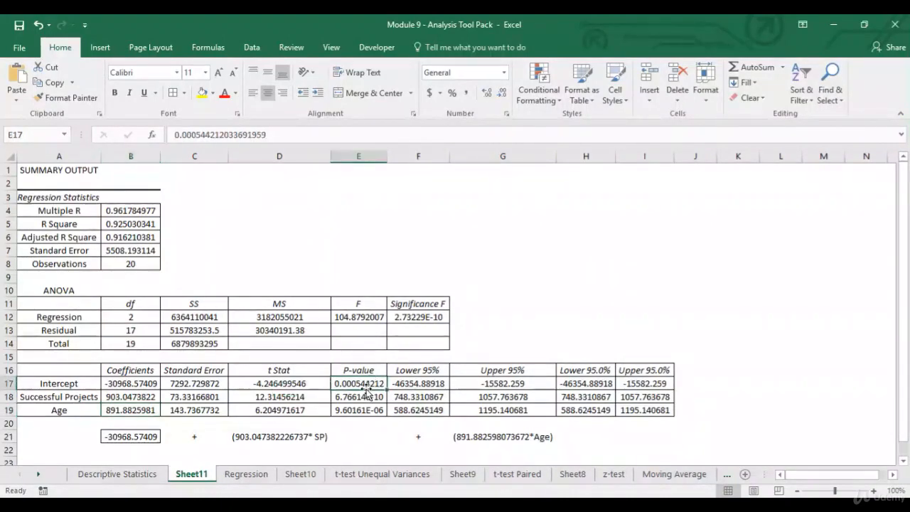
{"action": "left_click", "coordinate": [363, 392]}
{"action": "key", "text": "shift+Down"}
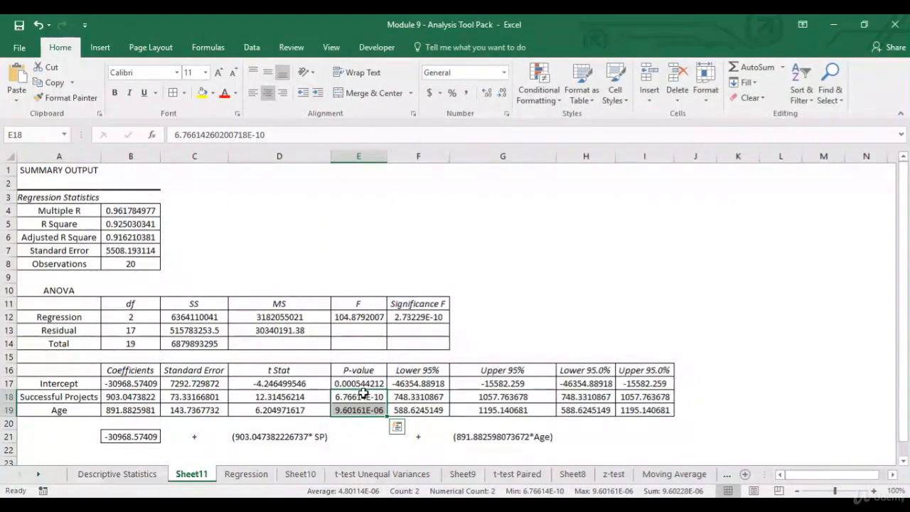
{"action": "key", "text": "Up"}
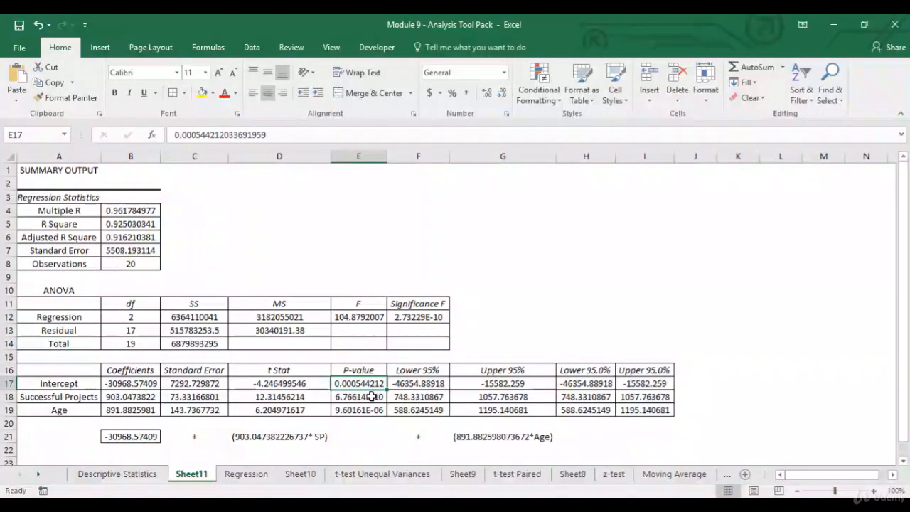